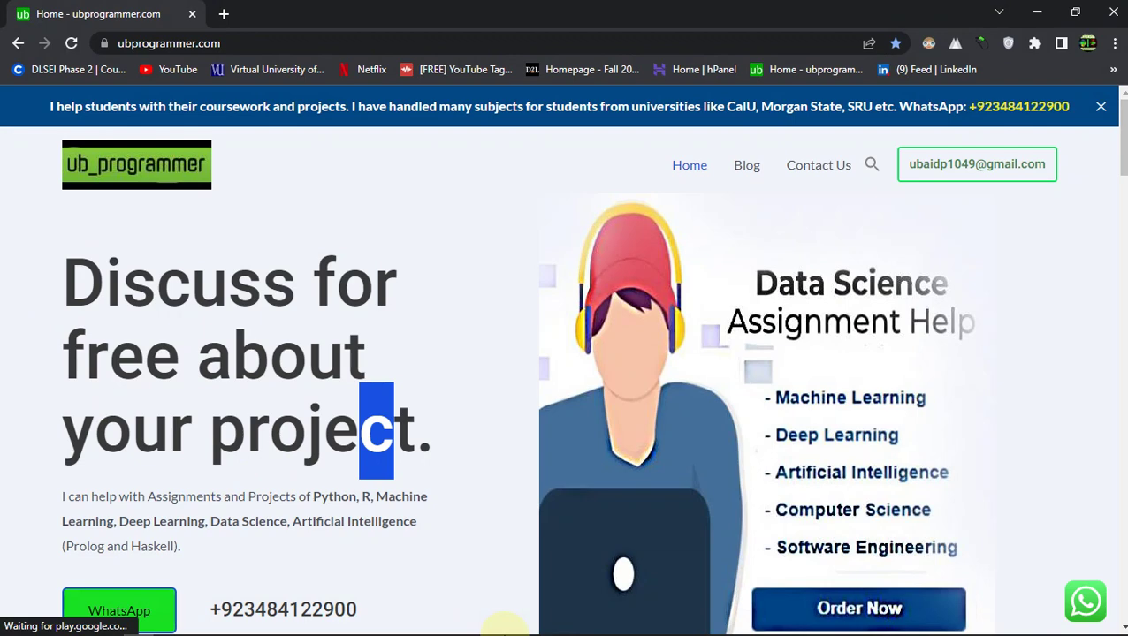
# - Run app.py in VS Code to start the Flask server, then open 127.0.0.1:5000 in the browser
pyautogui.click(230, 630)
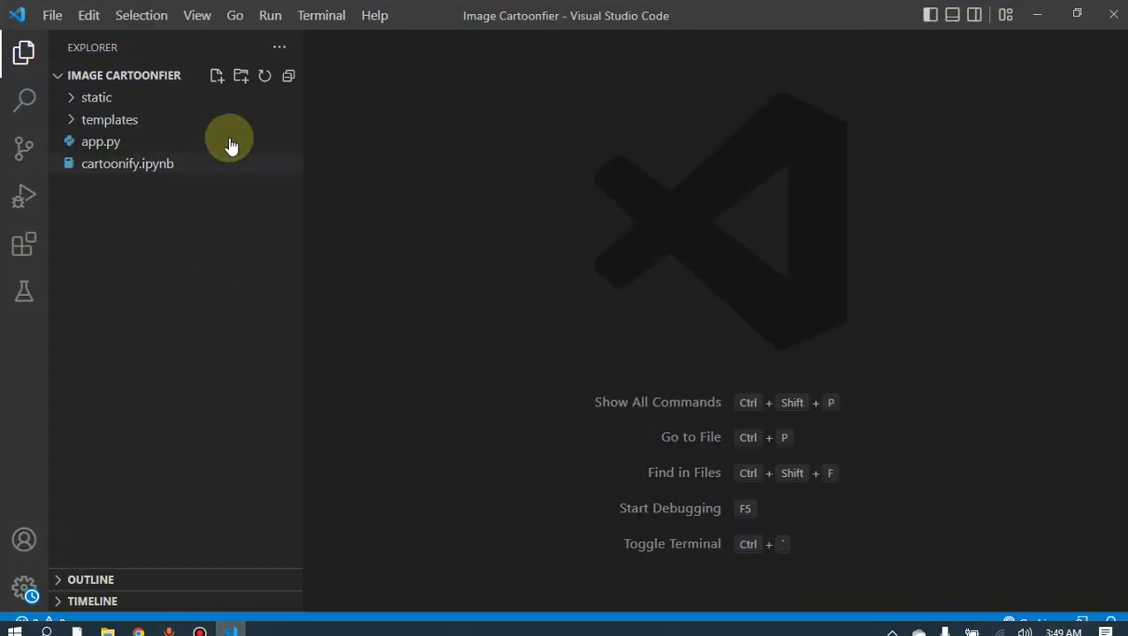
pyautogui.click(100, 145)
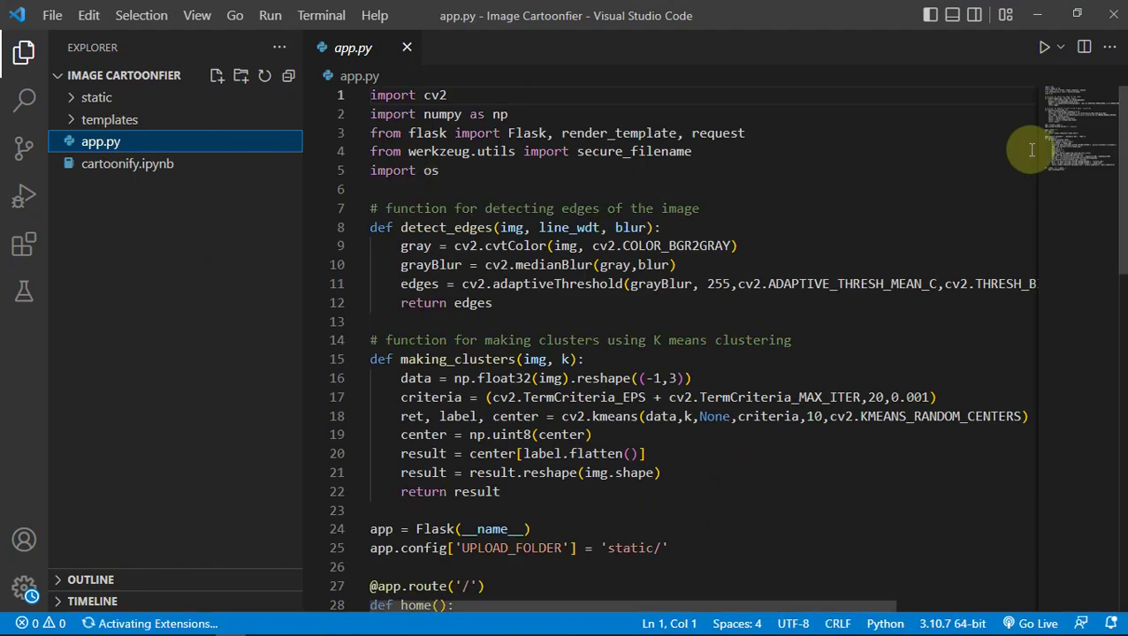
pyautogui.click(1041, 49)
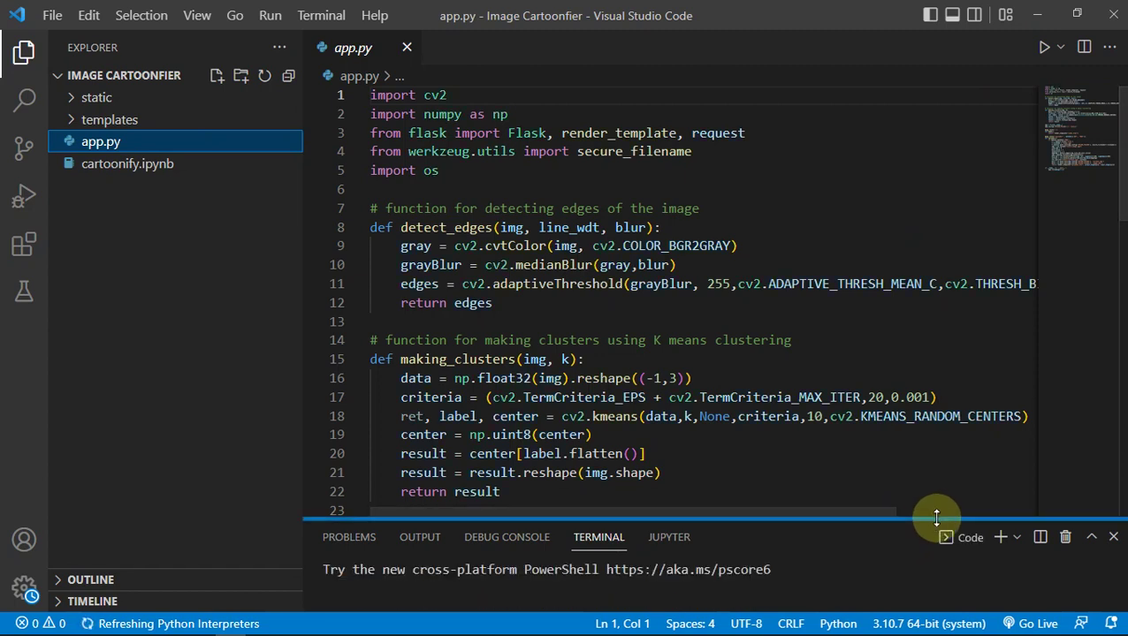
pyautogui.moveTo(931, 520); pyautogui.dragTo(930, 262)
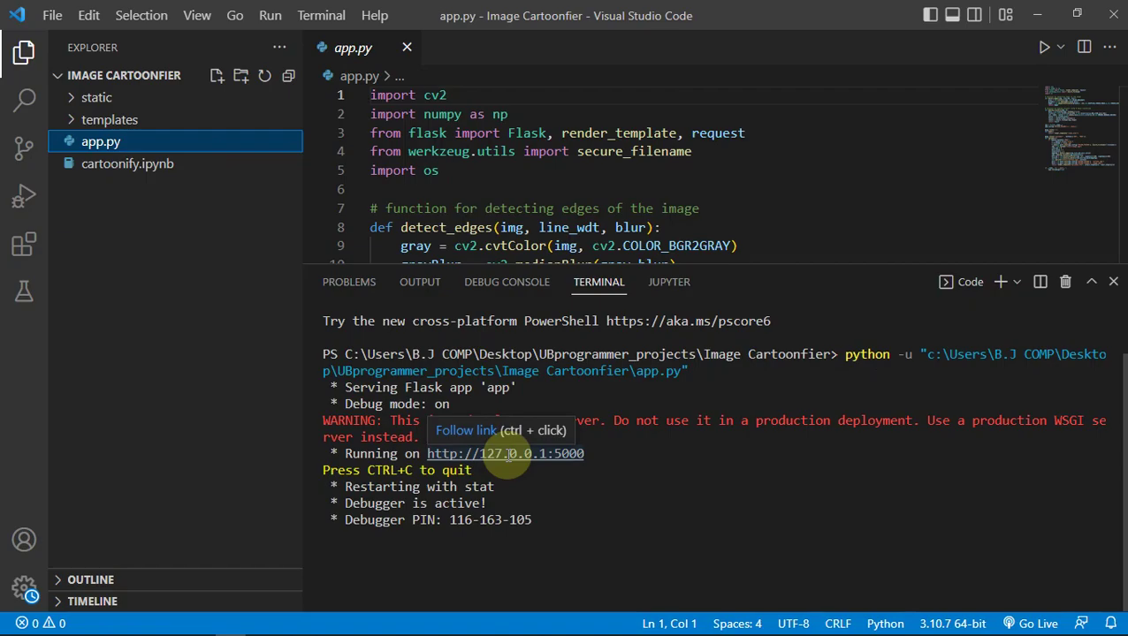
pyautogui.keyDown('ctrl'); pyautogui.click(485, 433); pyautogui.keyUp('ctrl')
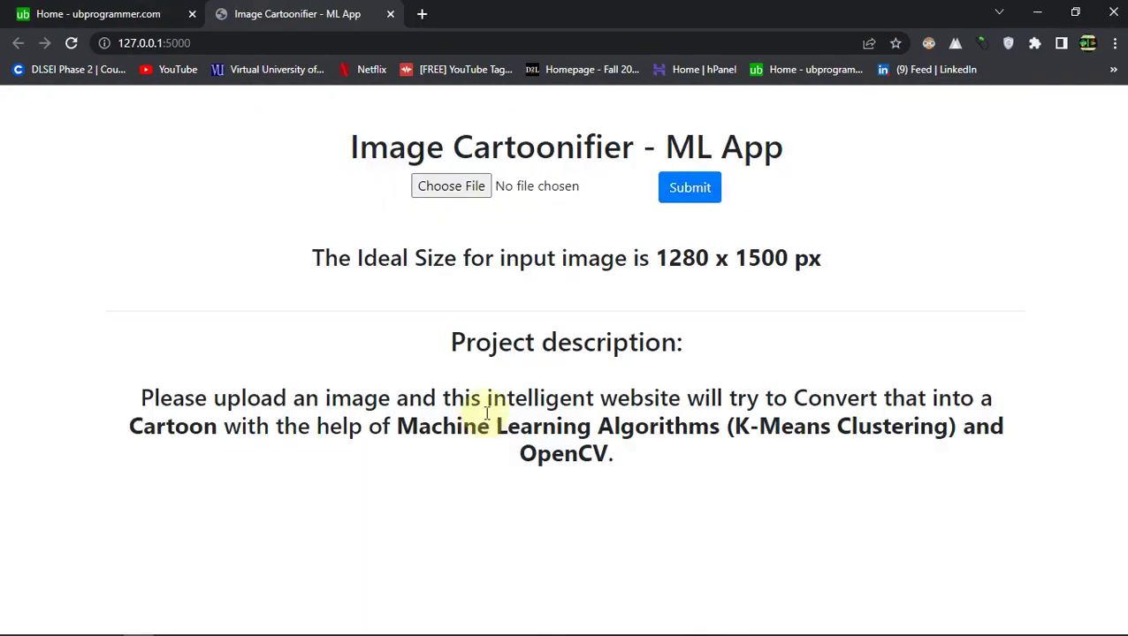
pyautogui.moveTo(359, 144); pyautogui.dragTo(804, 133)
pyautogui.click(745, 143)
pyautogui.moveTo(494, 427); pyautogui.dragTo(675, 430)
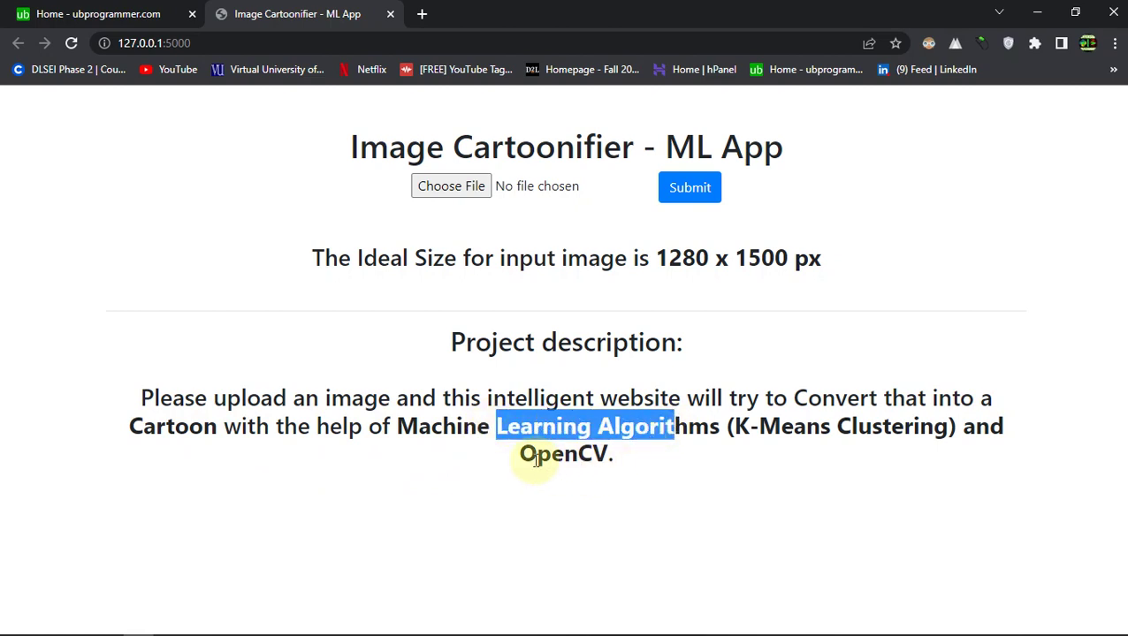
pyautogui.moveTo(535, 458); pyautogui.dragTo(579, 454)
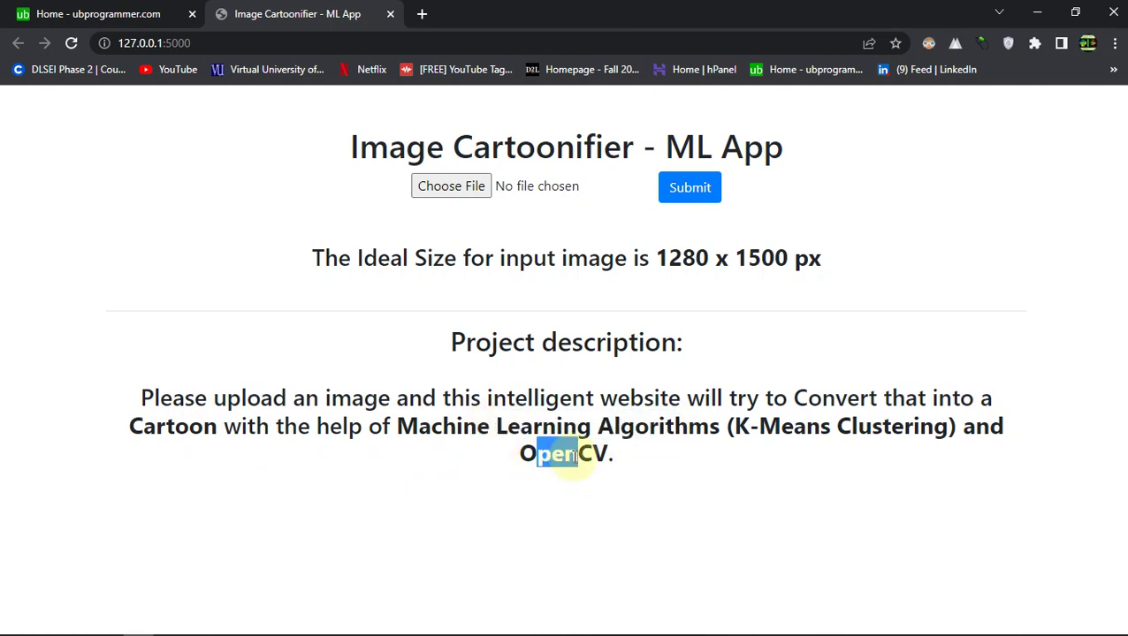
pyautogui.click(703, 433)
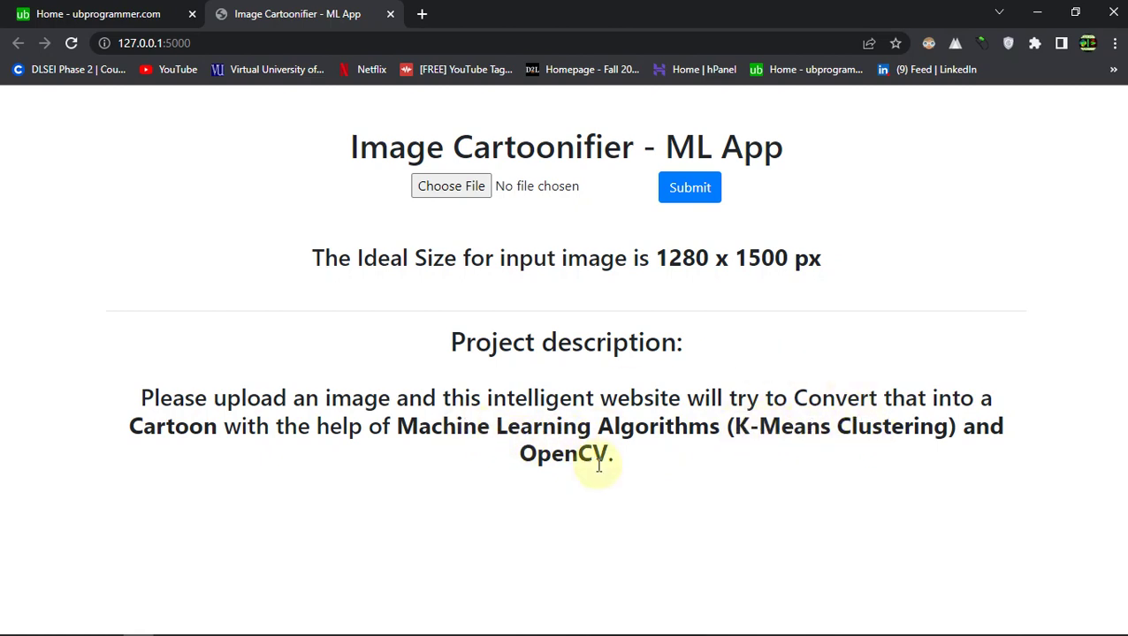
# - Open the upload file picker and switch its view to Large icons
pyautogui.click(480, 189)
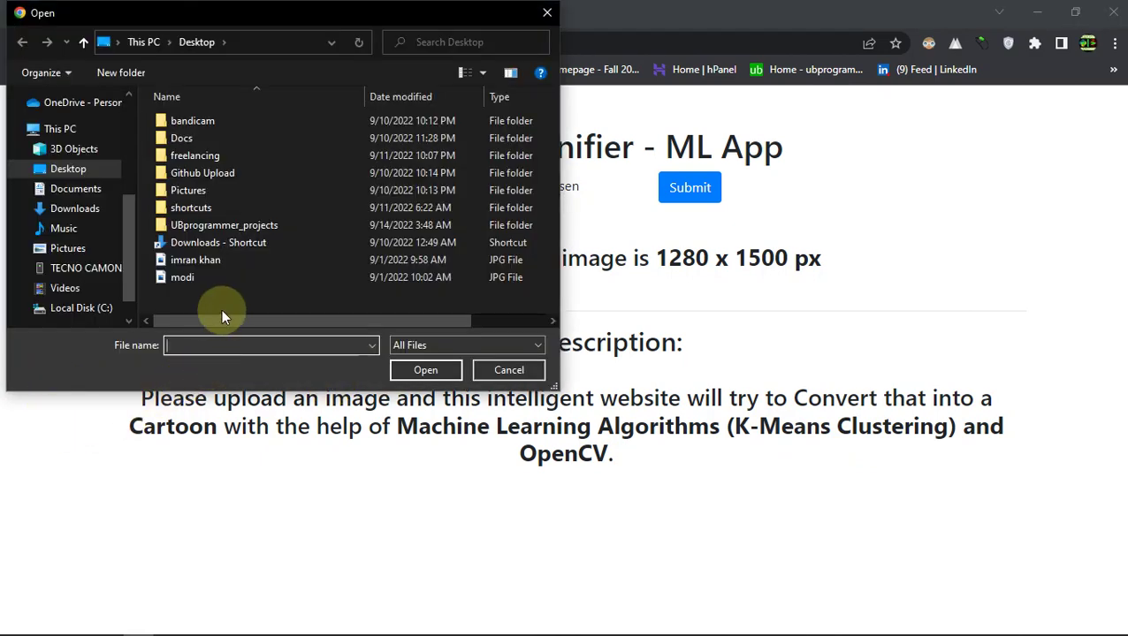
pyautogui.rightClick(221, 299)
pyautogui.click(218, 298)
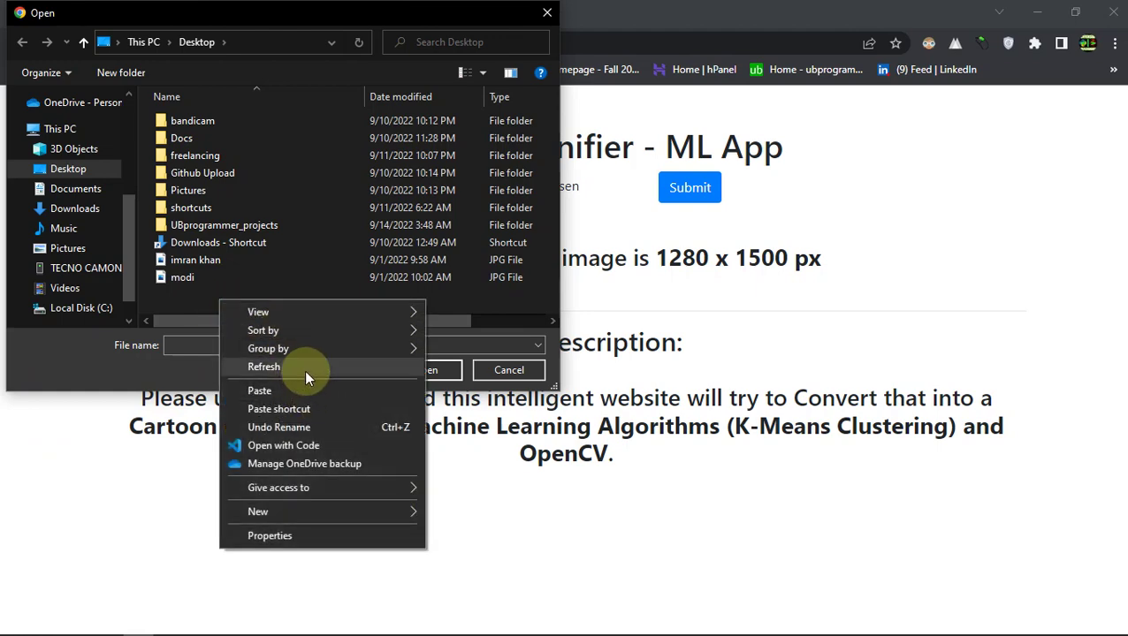
pyautogui.moveTo(328, 315)
pyautogui.click(467, 331)
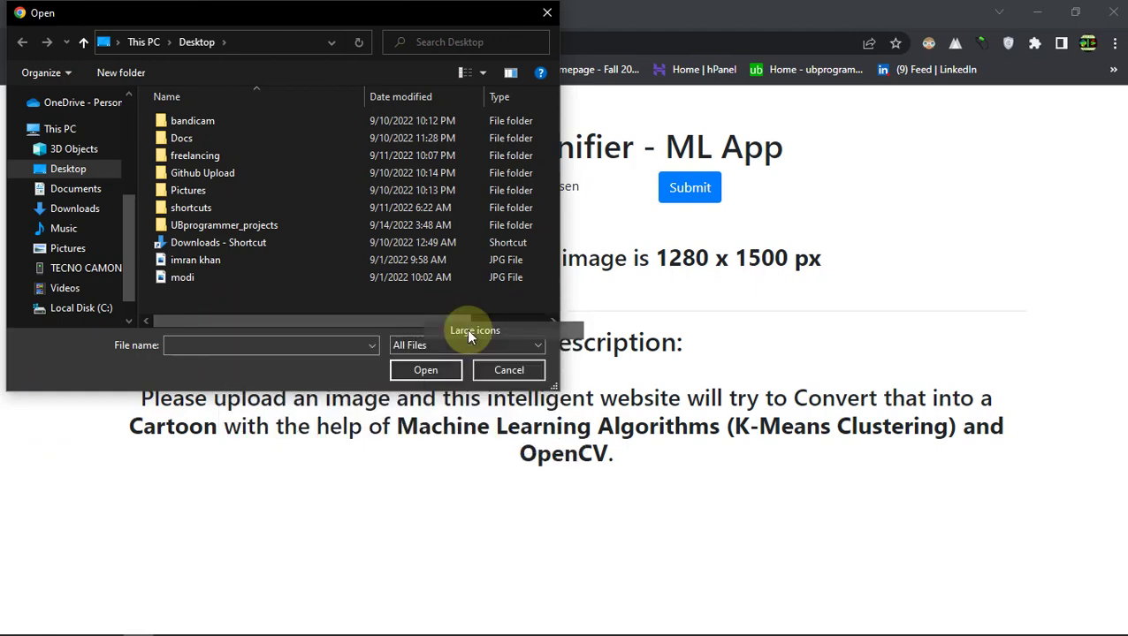
# - Upload the first portrait JPG, submit it, and highlight the Cartoon Image caption
pyautogui.scroll(-1, 317, 260)
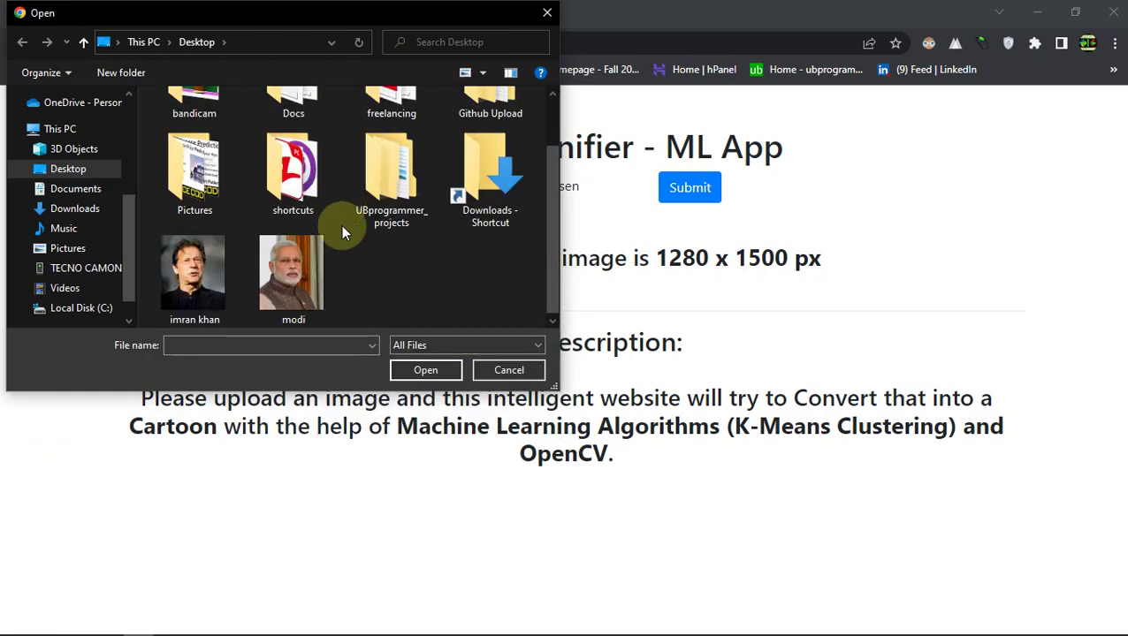
pyautogui.click(211, 301)
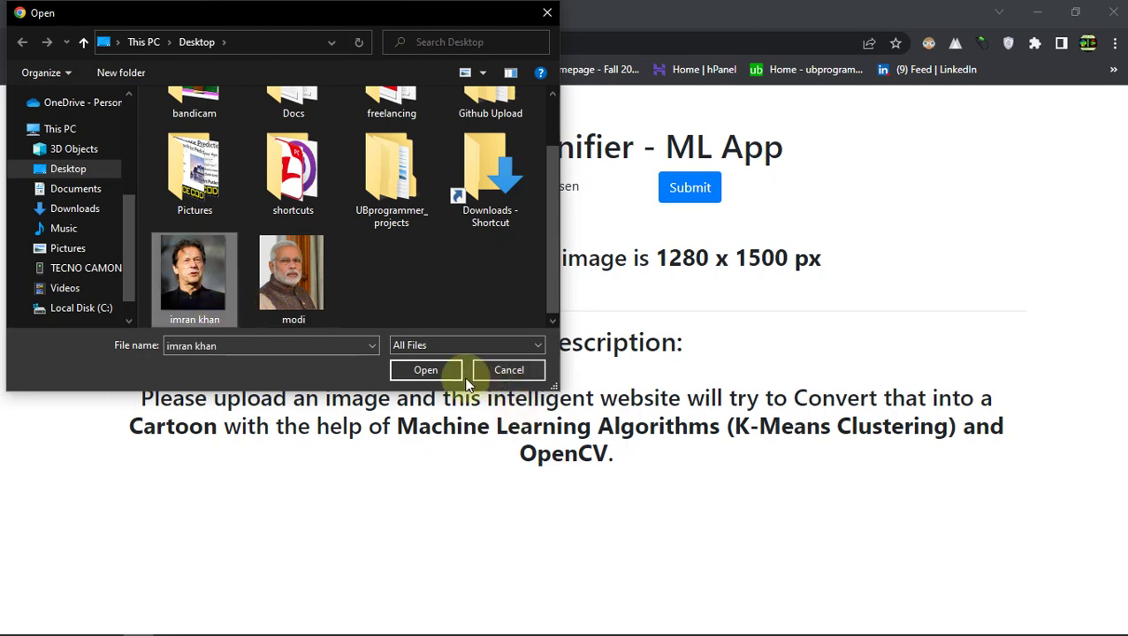
pyautogui.click(440, 373)
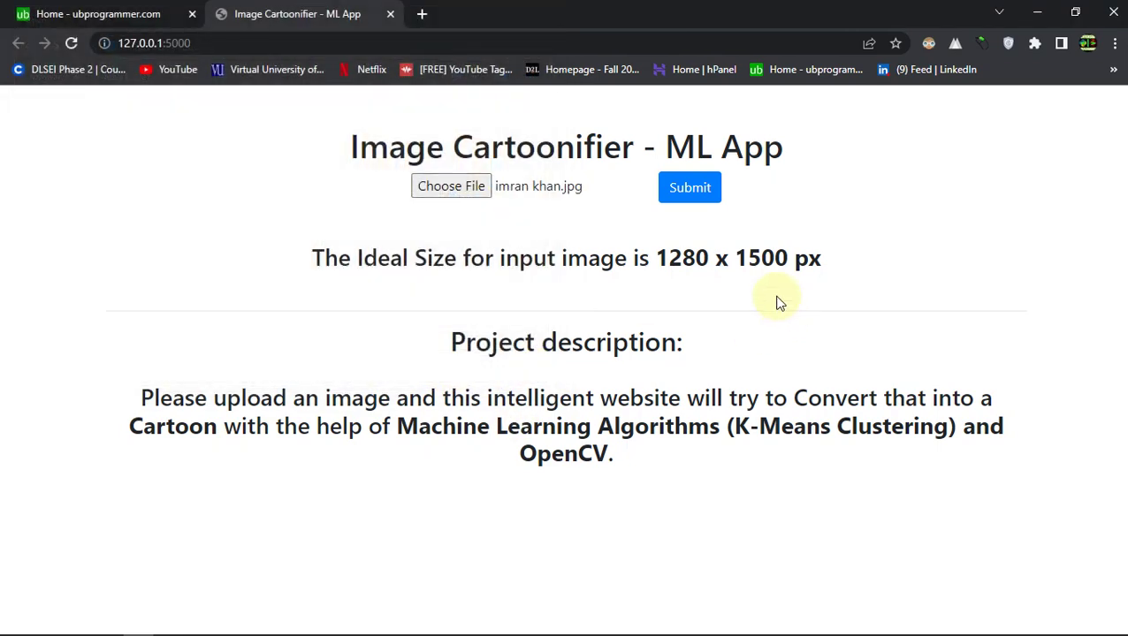
pyautogui.click(715, 186)
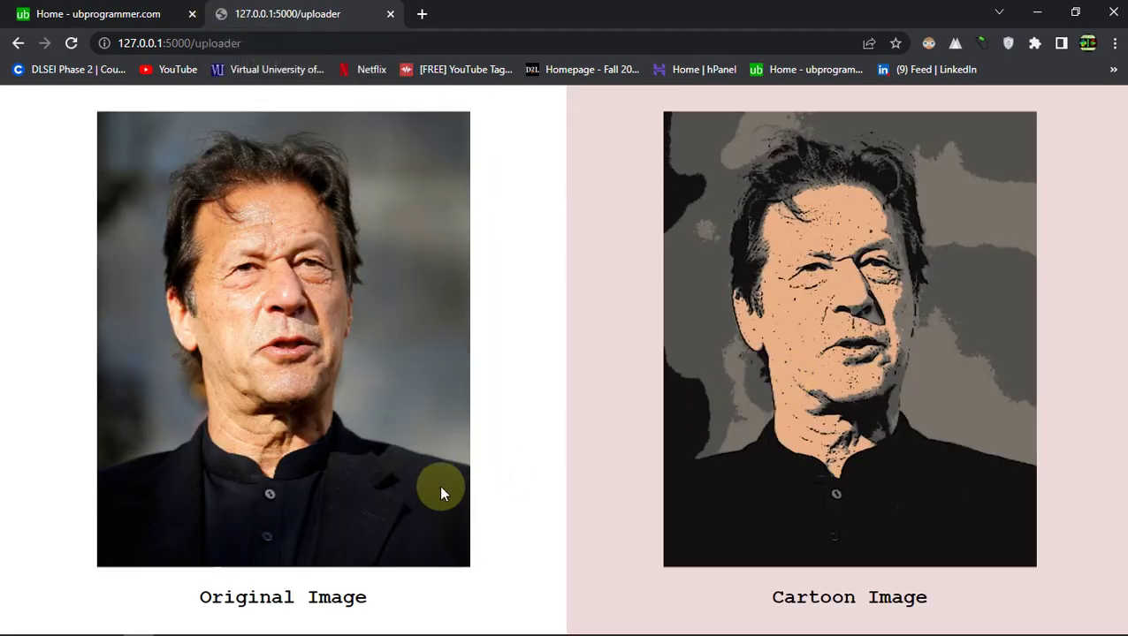
pyautogui.moveTo(771, 597); pyautogui.dragTo(913, 591)
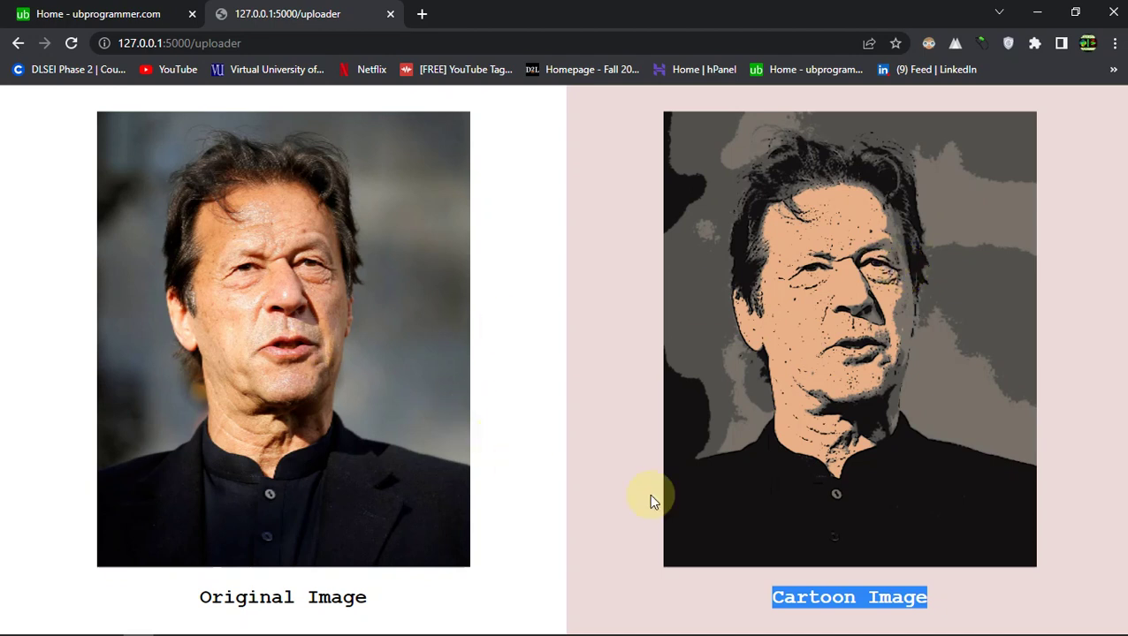
pyautogui.click(840, 610)
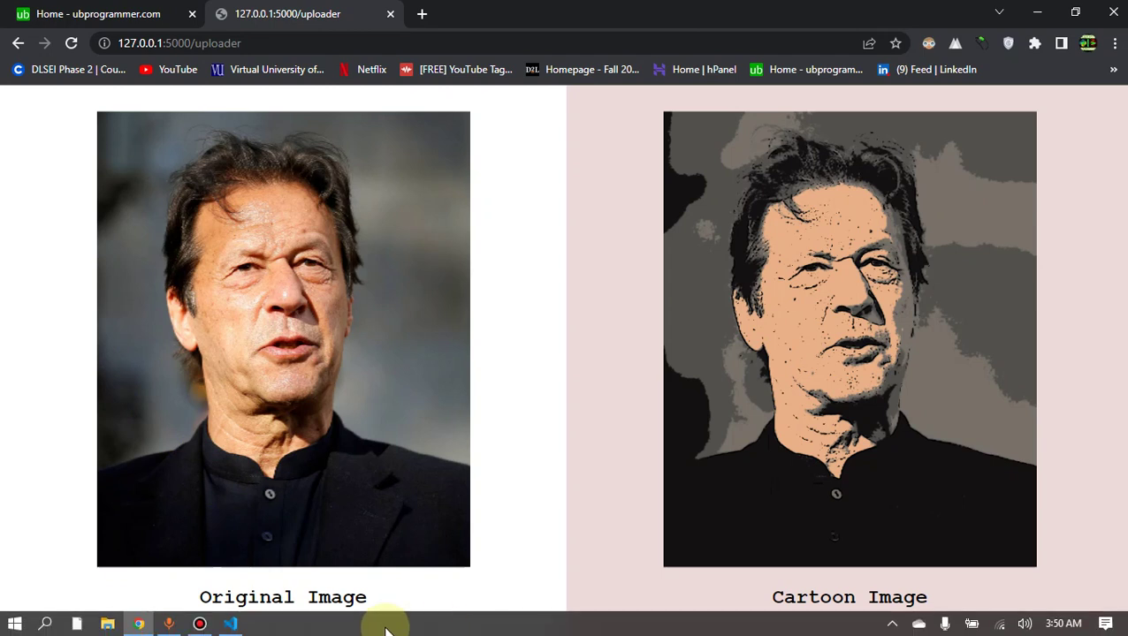
# - Go back and upload the second portrait, modi.jpg, for cartoonizing
pyautogui.click(17, 44)
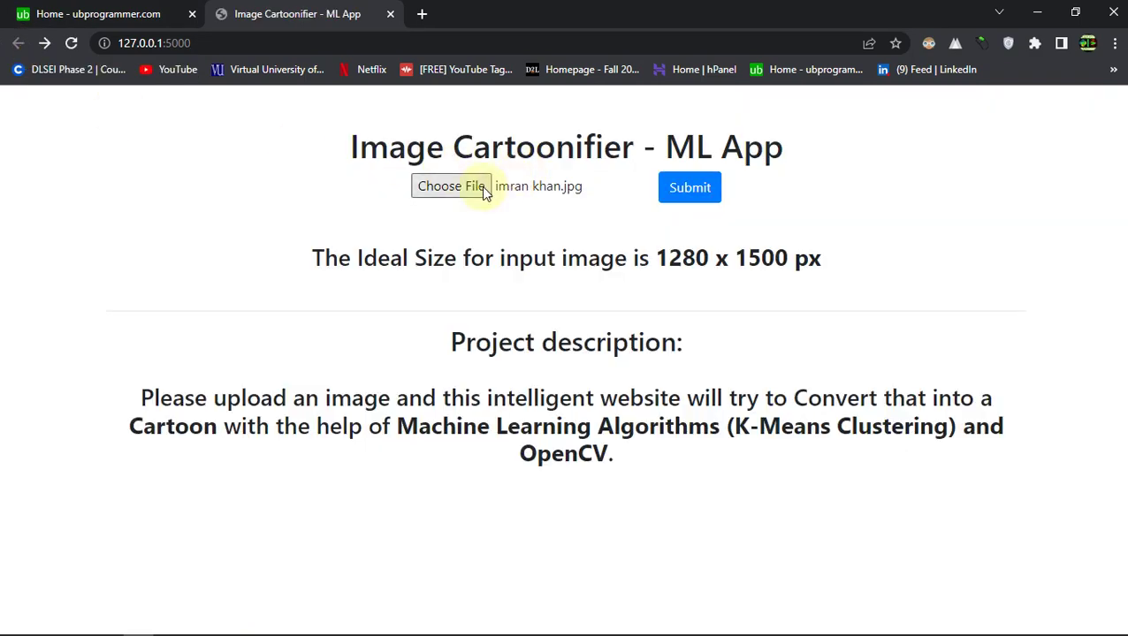
pyautogui.click(472, 190)
pyautogui.scroll(-1, 347, 232)
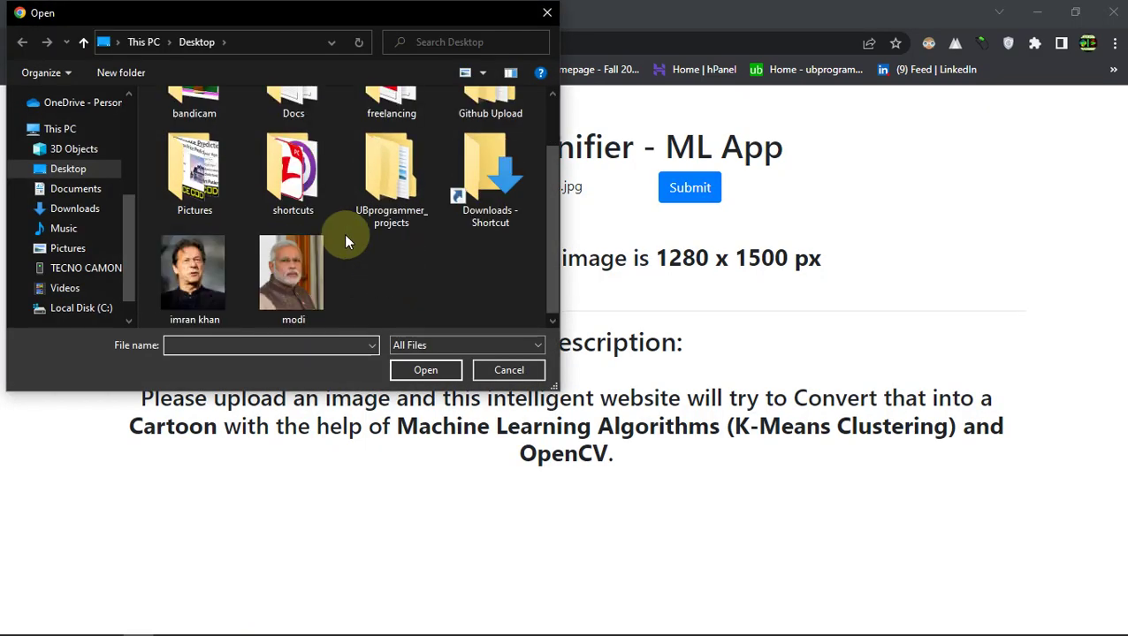
pyautogui.click(313, 269)
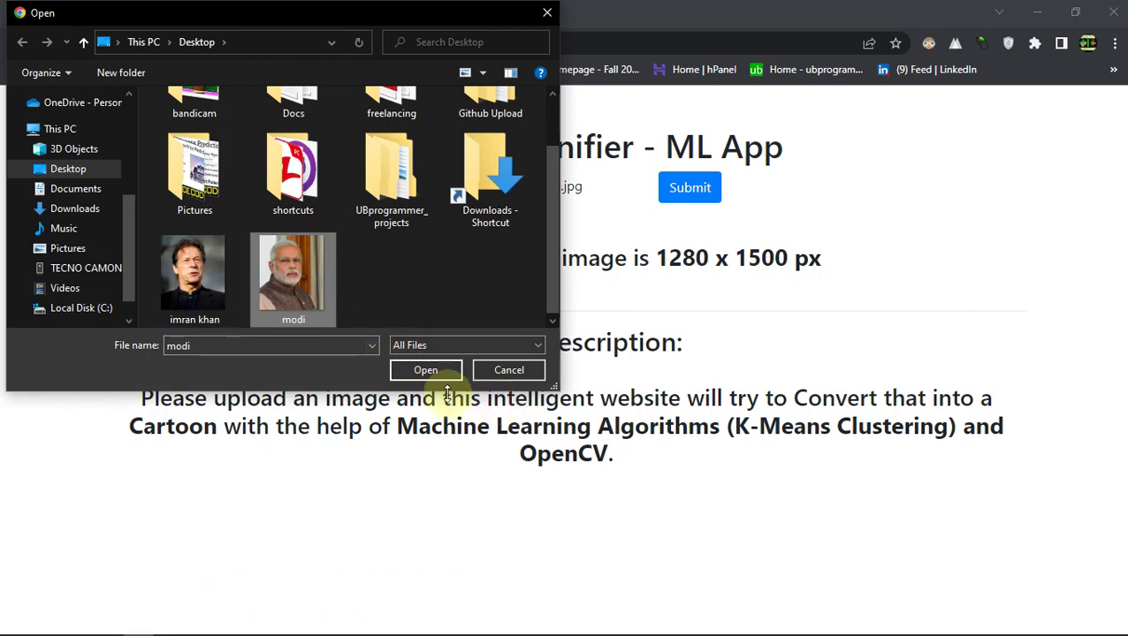
pyautogui.click(426, 370)
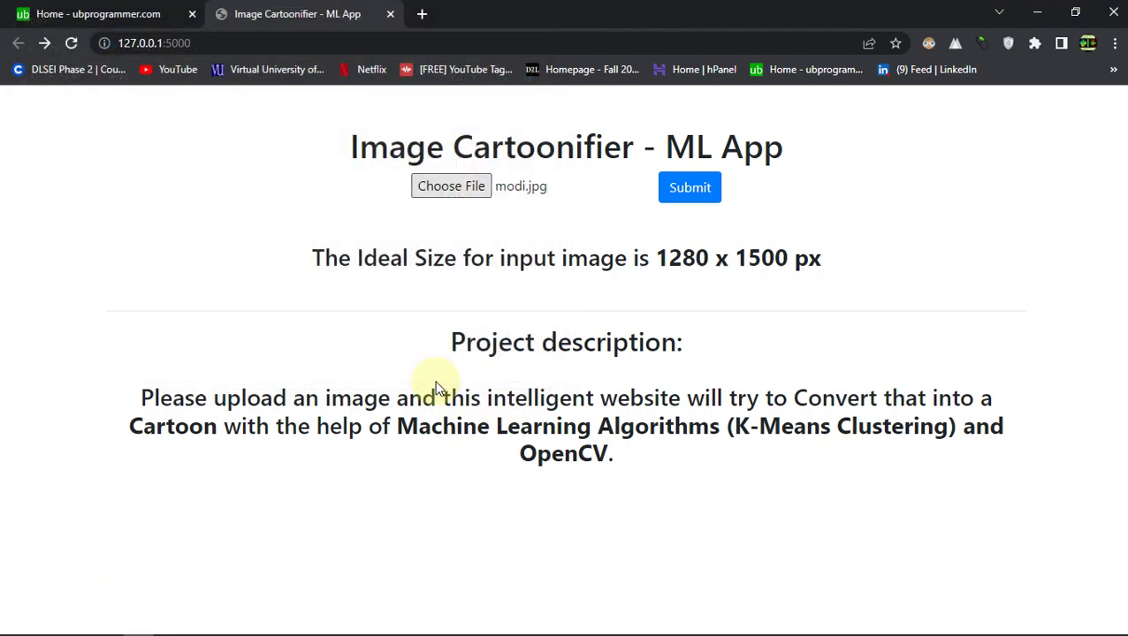
pyautogui.click(687, 195)
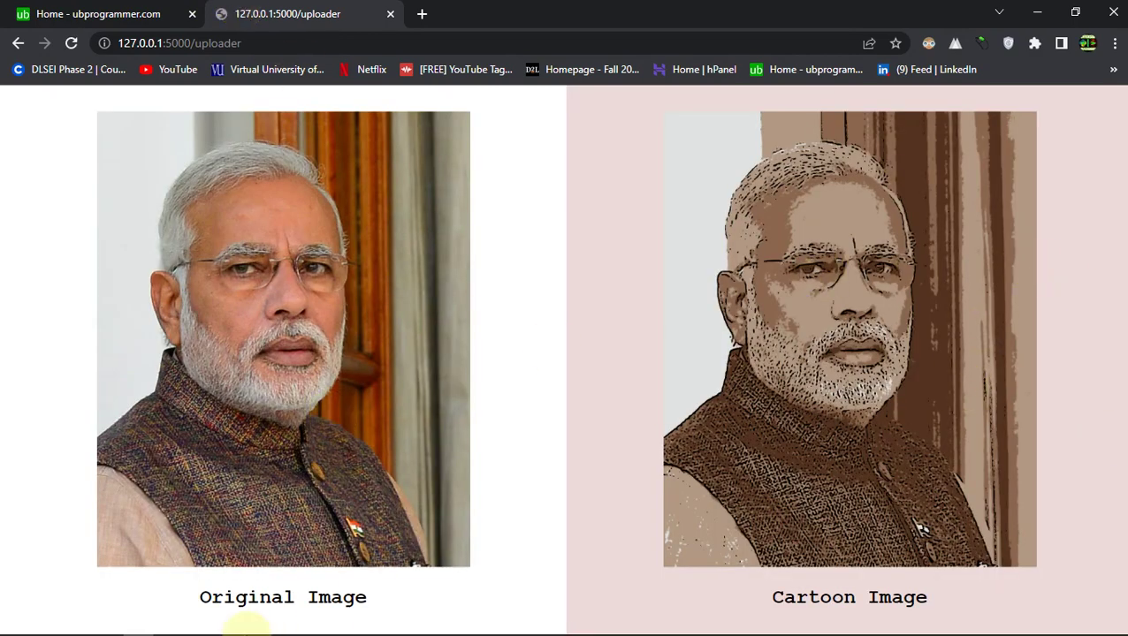
# - Highlight the Original Image and Cartoon Image captions, then open a new browser tab
pyautogui.moveTo(235, 597); pyautogui.dragTo(568, 573)
pyautogui.moveTo(804, 598); pyautogui.dragTo(936, 597)
pyautogui.click(924, 598)
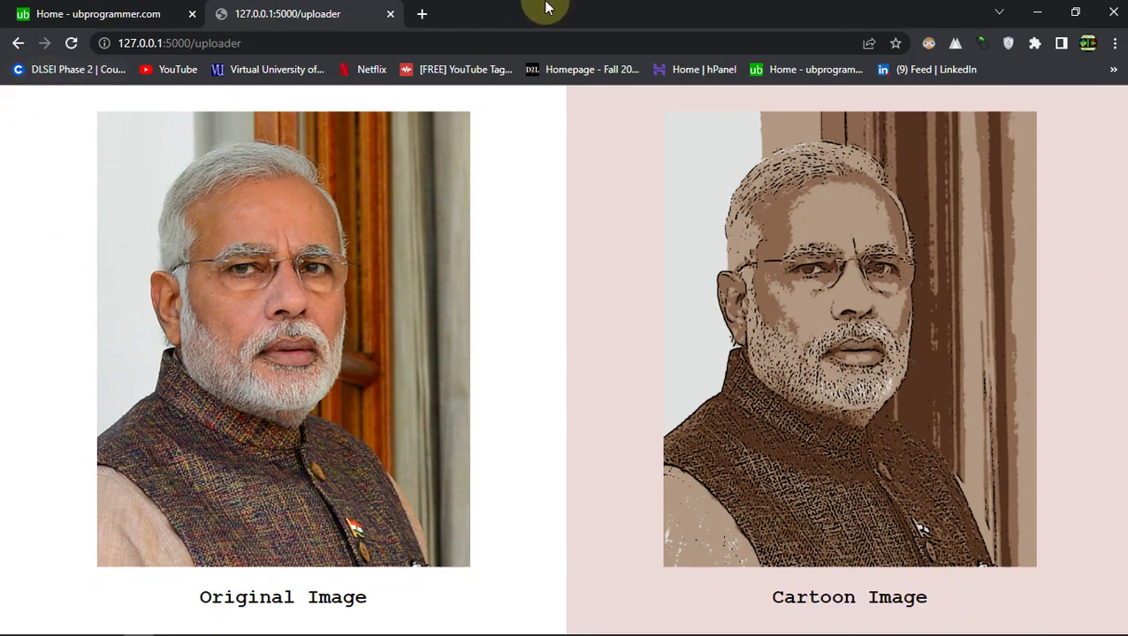
pyautogui.click(422, 14)
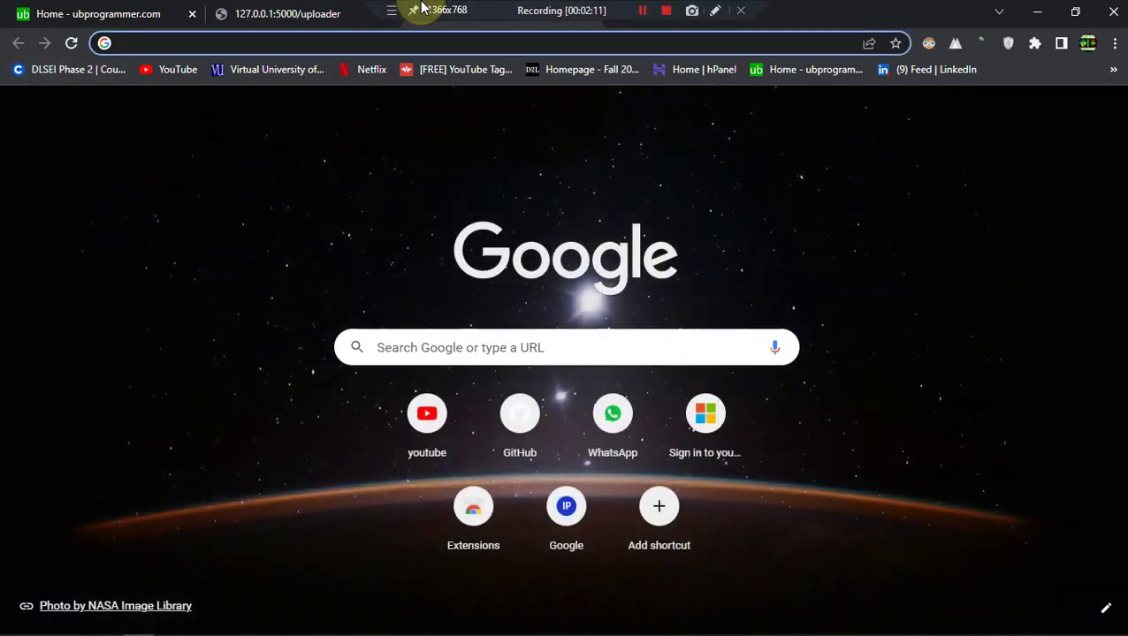
# - Search Google for 'trump' and open a result photo's larger preview
pyautogui.write('trump')
pyautogui.press('Return')
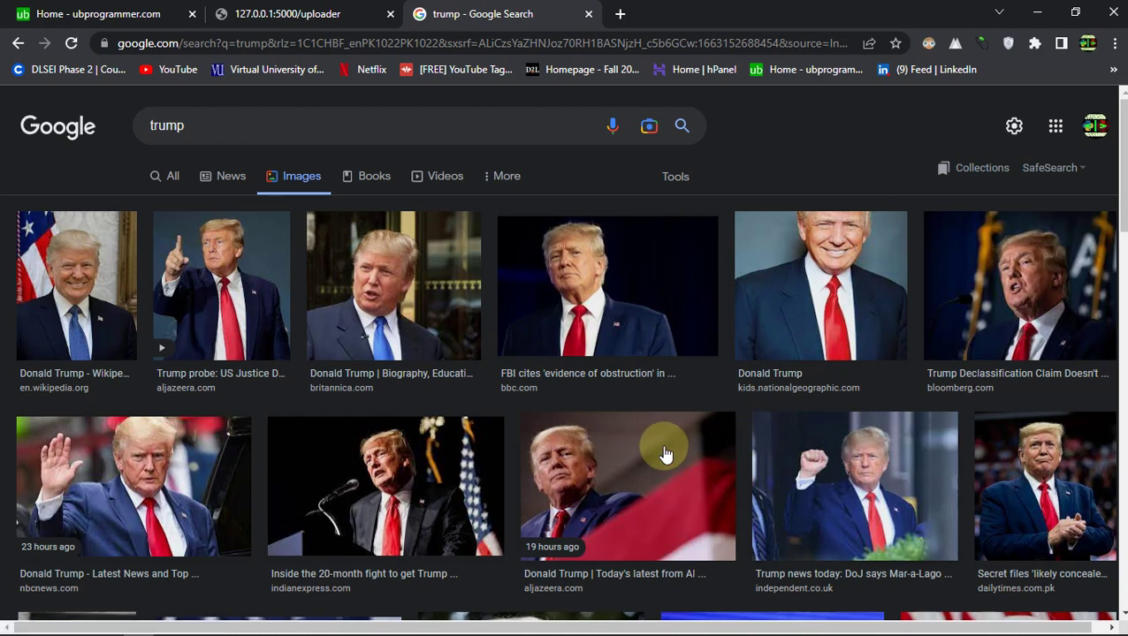
pyautogui.click(200, 284)
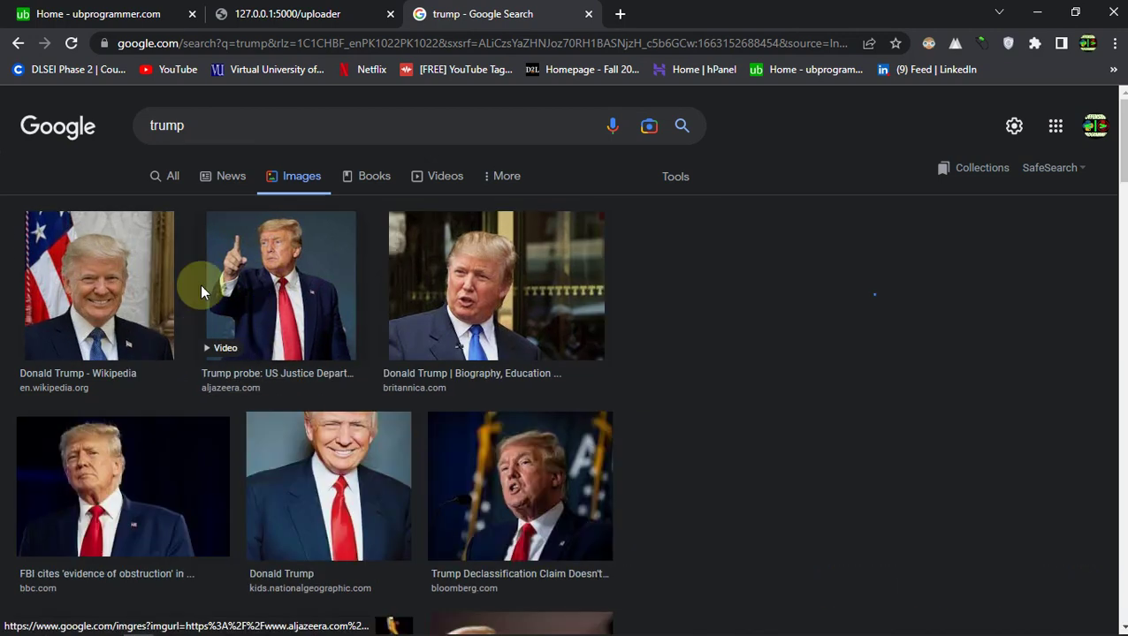
# - Save the preview photo to the Desktop as 'trump' with All Files type, then return to the cartoonifier tab
pyautogui.rightClick(779, 281)
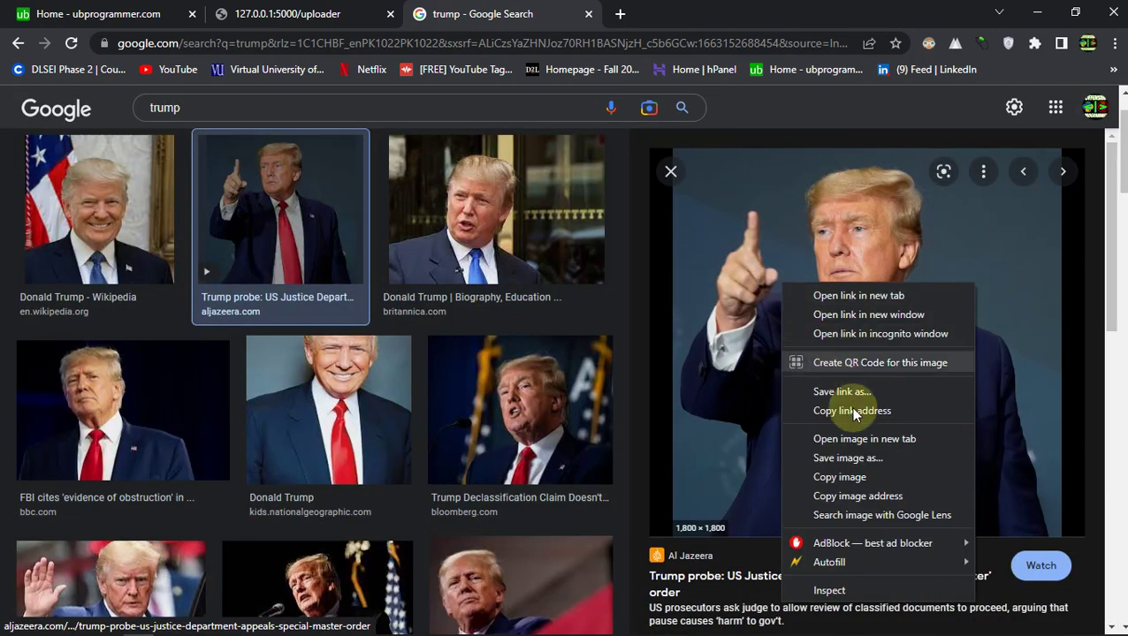
pyautogui.click(854, 458)
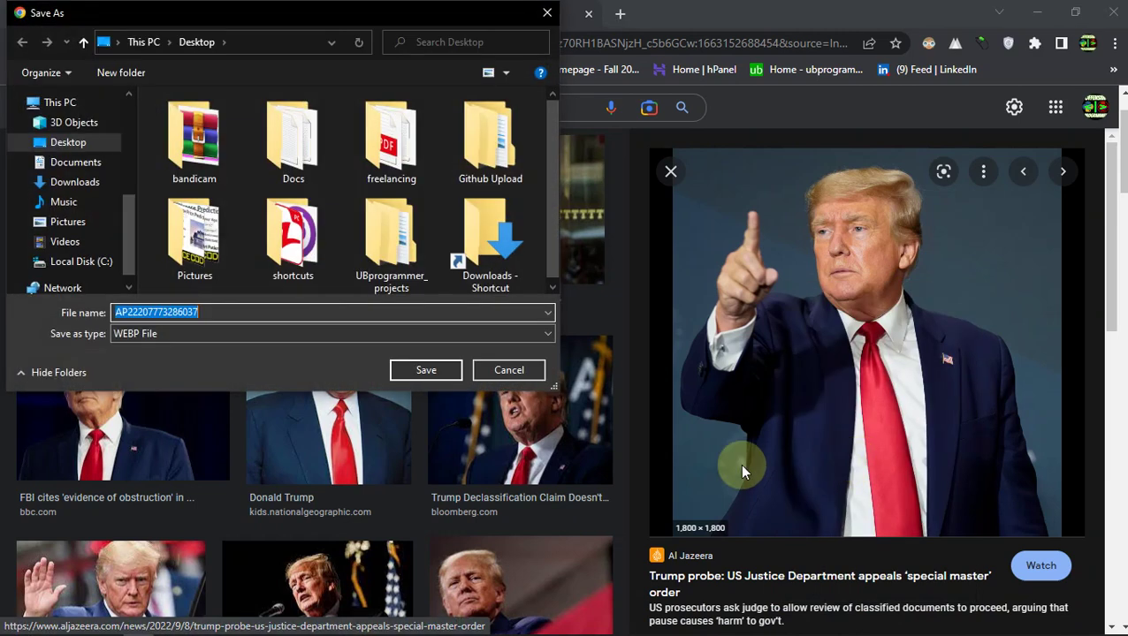
pyautogui.click(215, 332)
pyautogui.click(143, 362)
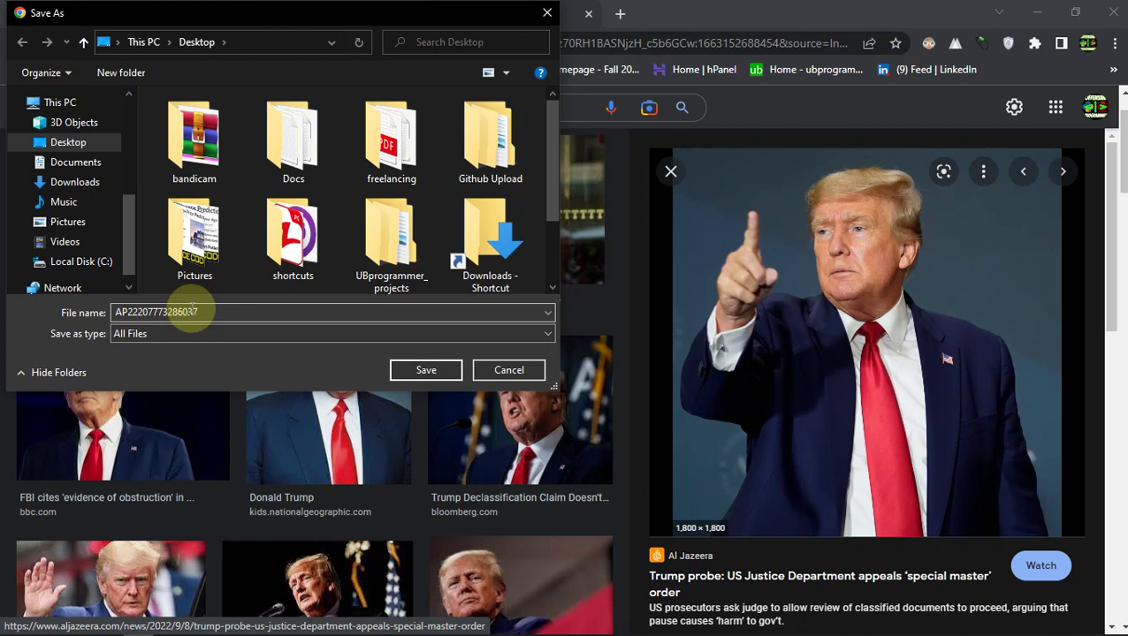
pyautogui.doubleClick(182, 313)
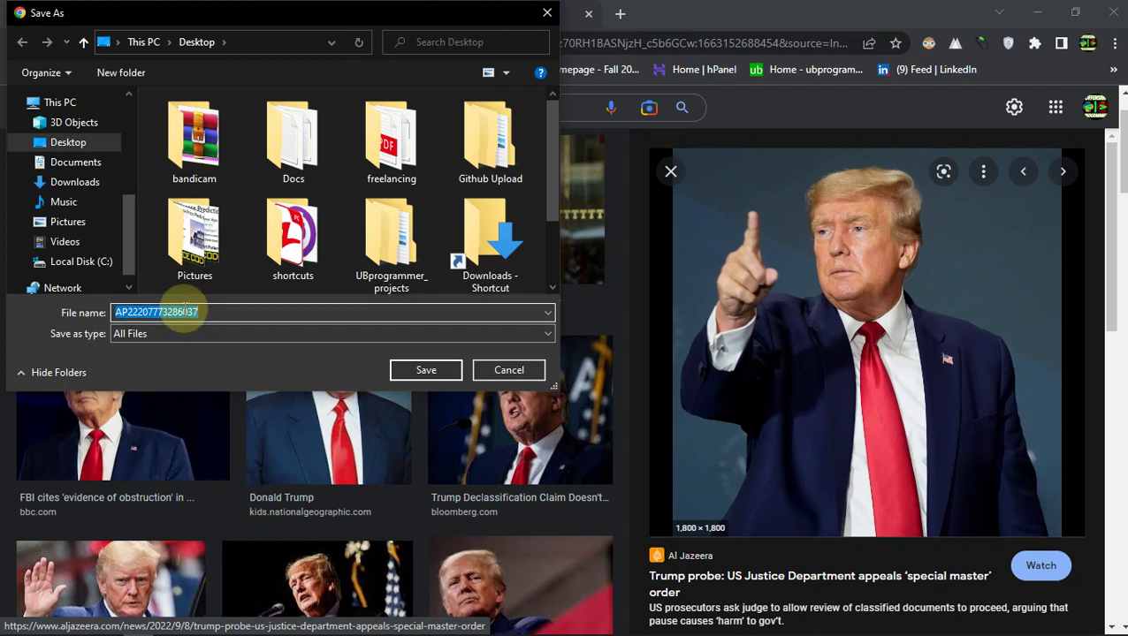
pyautogui.write('trump')
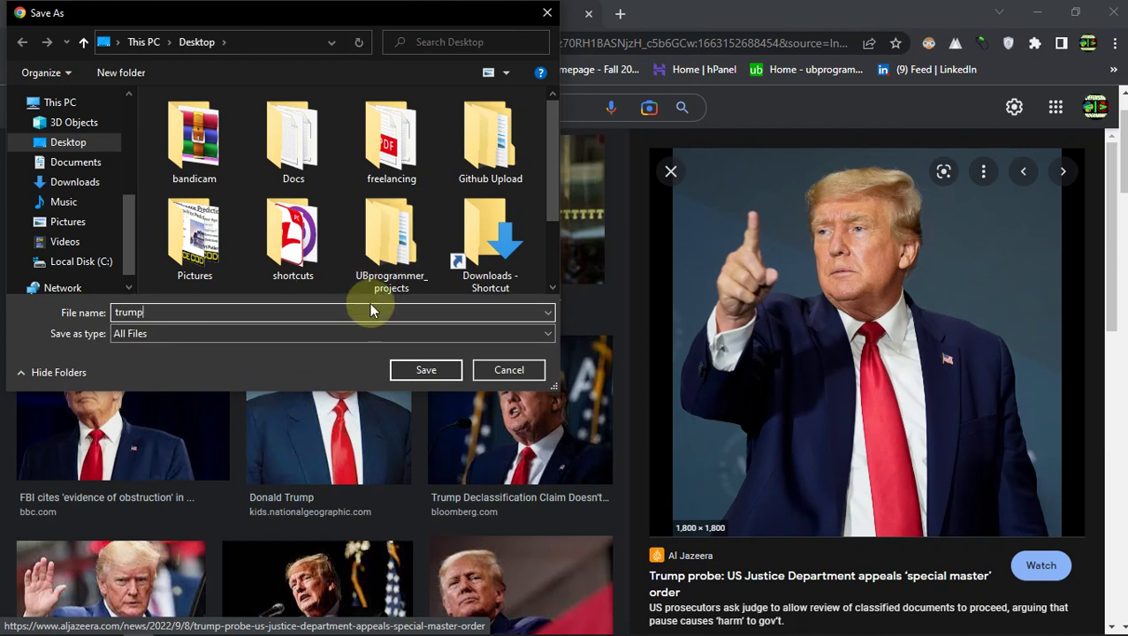
pyautogui.click(427, 370)
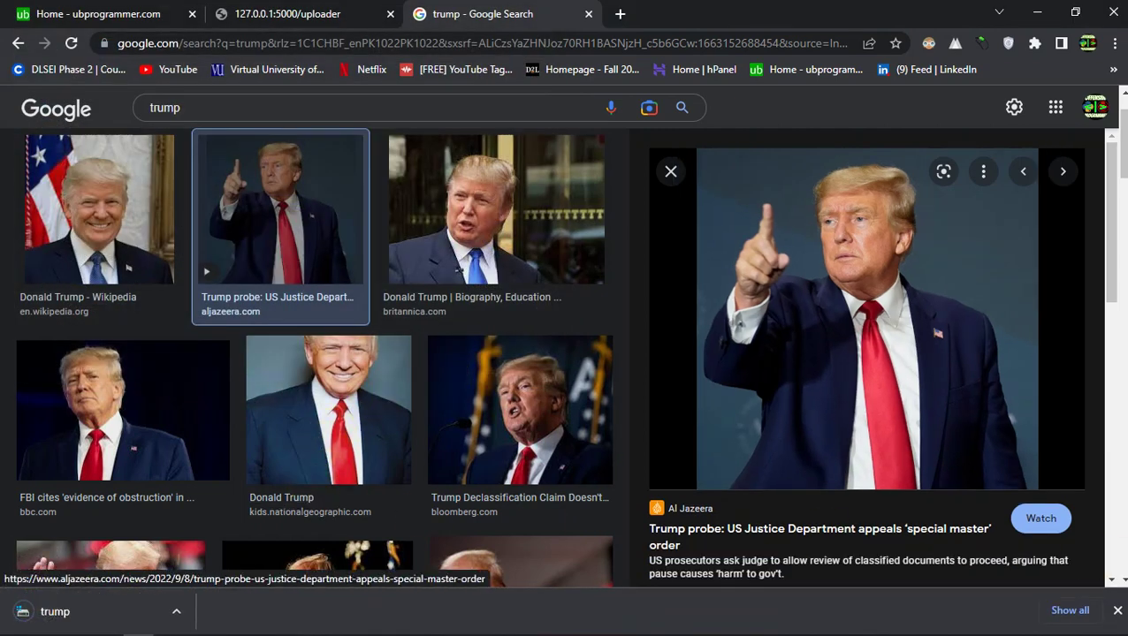
pyautogui.click(1118, 611)
pyautogui.click(312, 7)
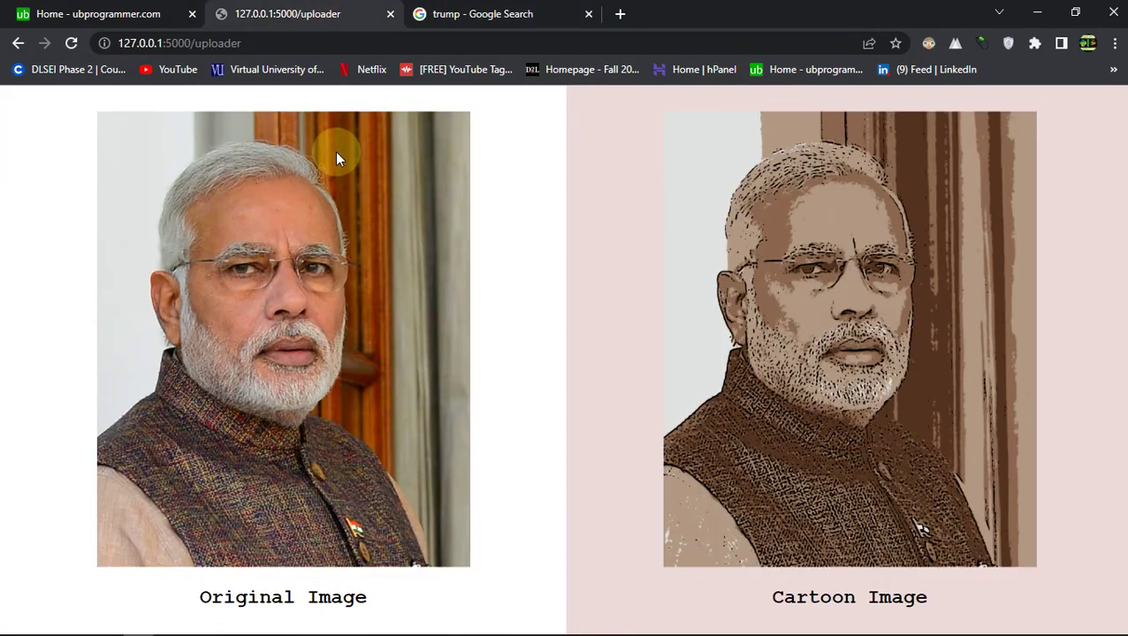
# - Try uploading the extensionless trump file, then cancel the file picker
pyautogui.click(11, 42)
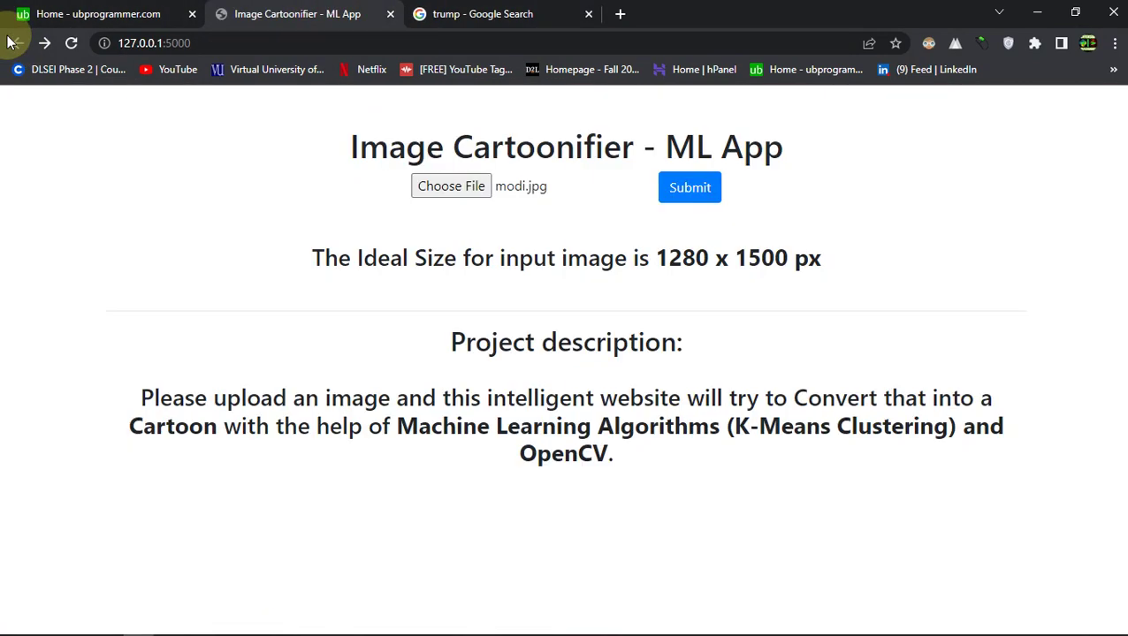
pyautogui.click(470, 188)
pyautogui.scroll(-1, 197, 244)
pyautogui.click(403, 293)
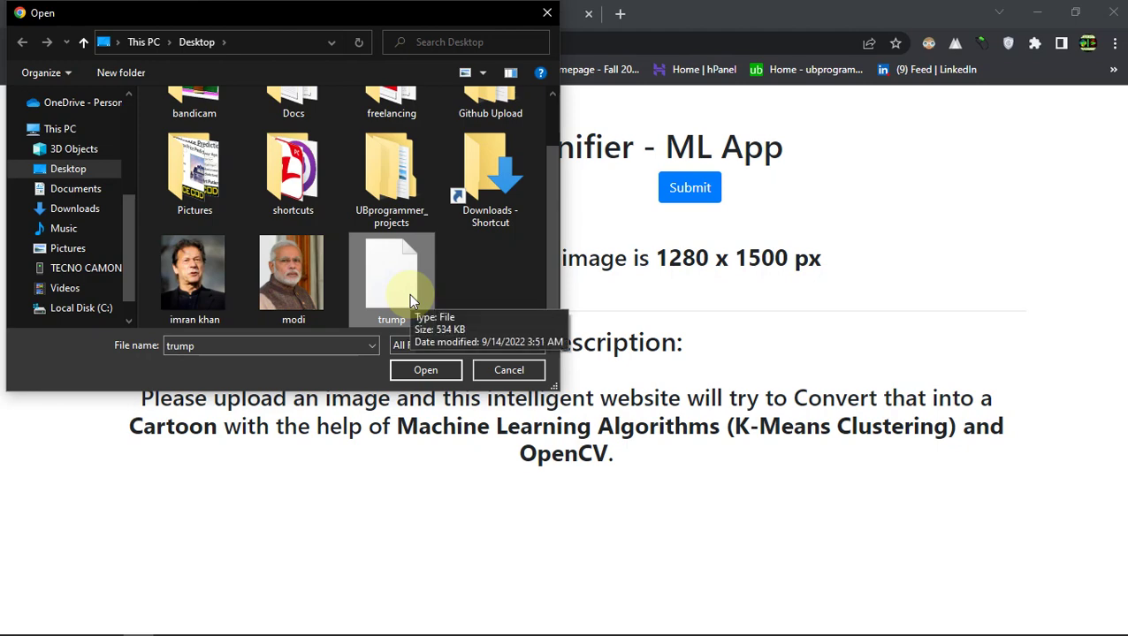
pyautogui.click(531, 371)
# - Back on the search results, copy the pointing-man photo and start saving it
pyautogui.click(537, 8)
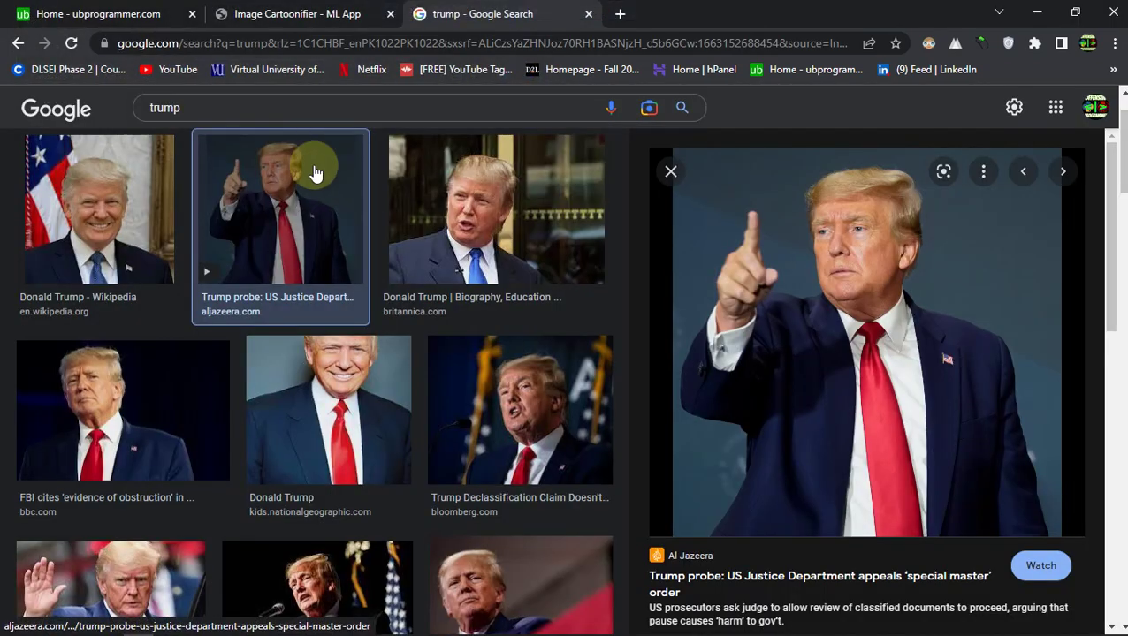
pyautogui.rightClick(765, 299)
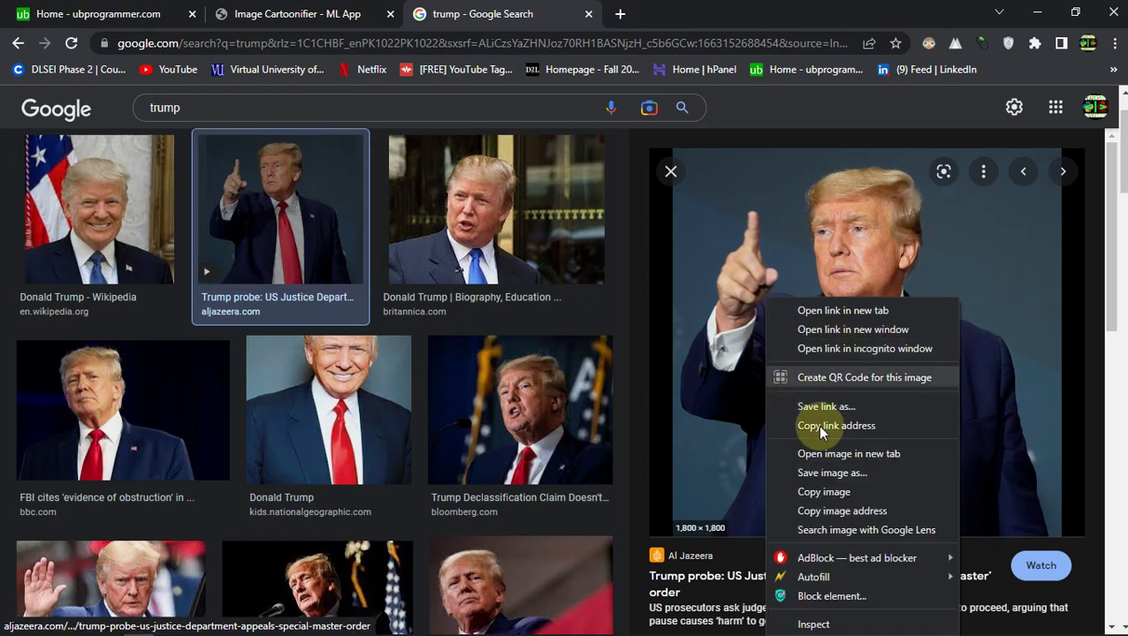
pyautogui.click(862, 491)
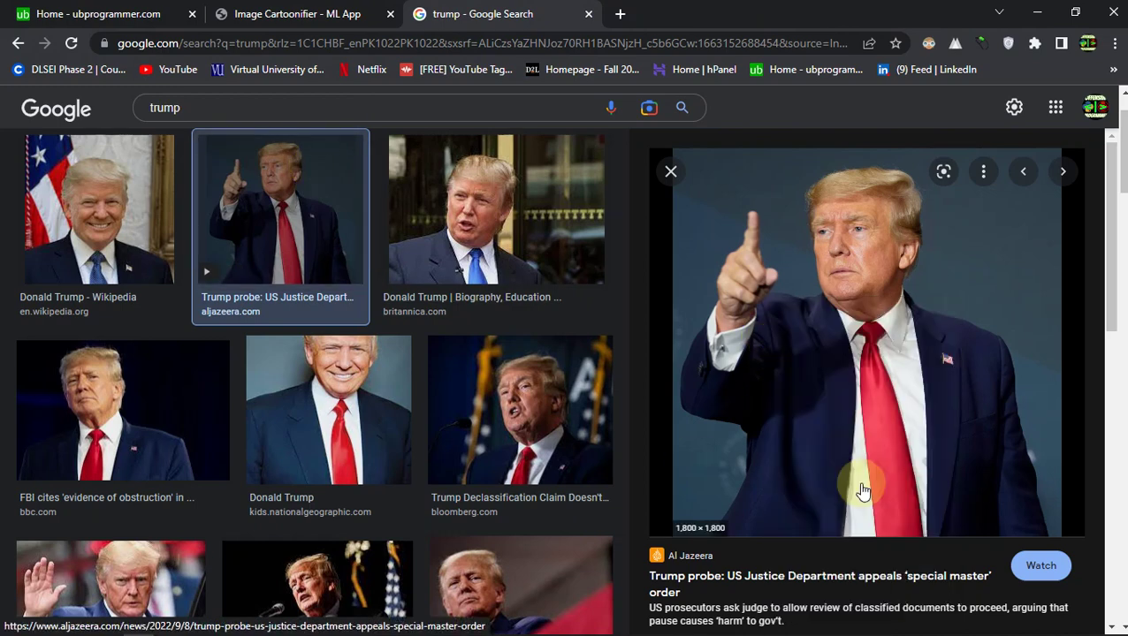
pyautogui.rightClick(793, 384)
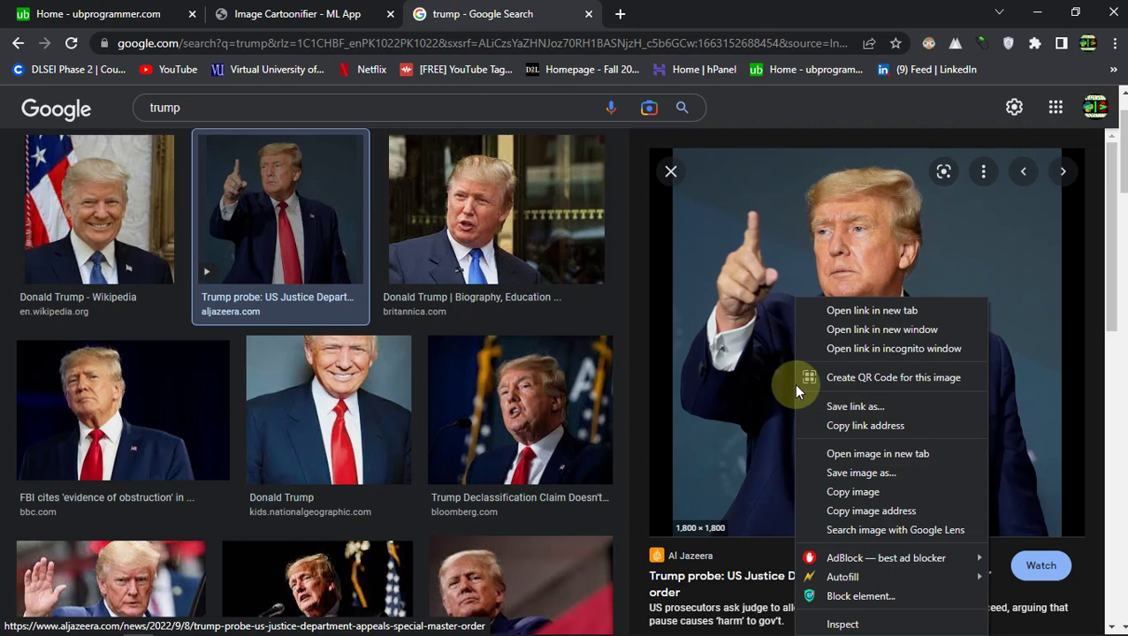
pyautogui.click(884, 473)
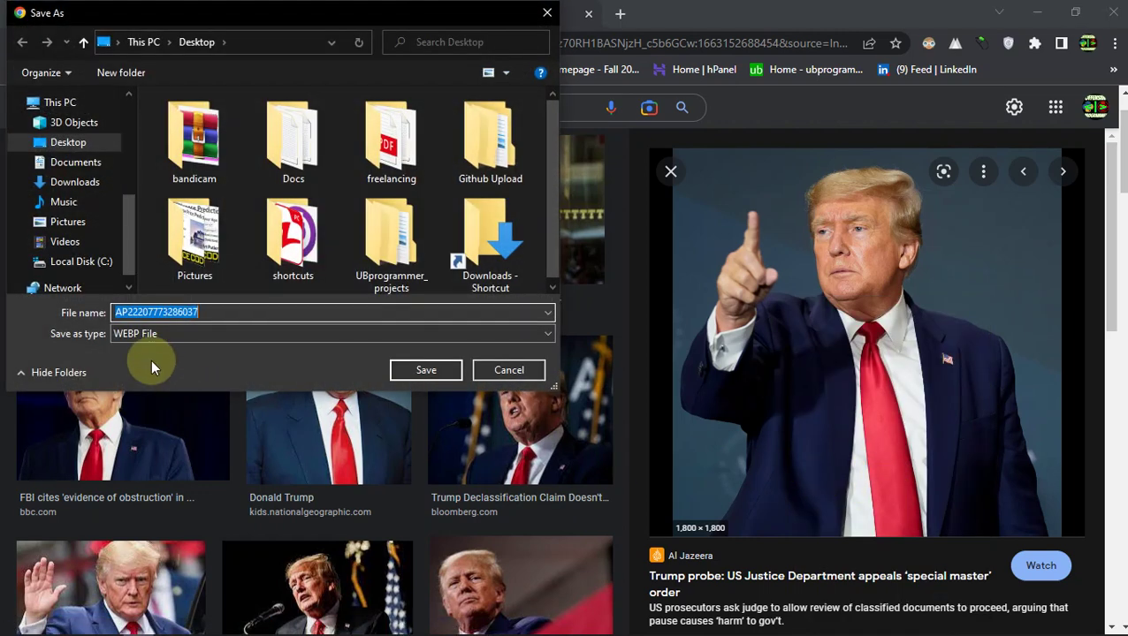
# - Save the photo to the Desktop as trump.jpg with All Files type, then reopen the upload picker
pyautogui.click(159, 330)
pyautogui.click(159, 356)
pyautogui.doubleClick(212, 311)
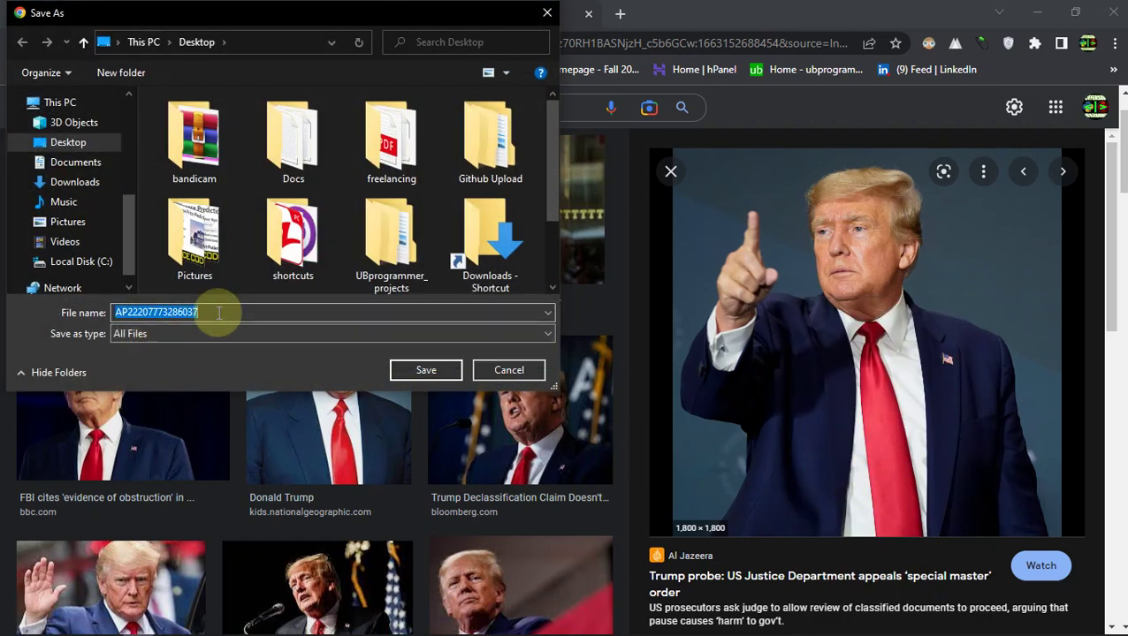
pyautogui.write('trump.jpg')
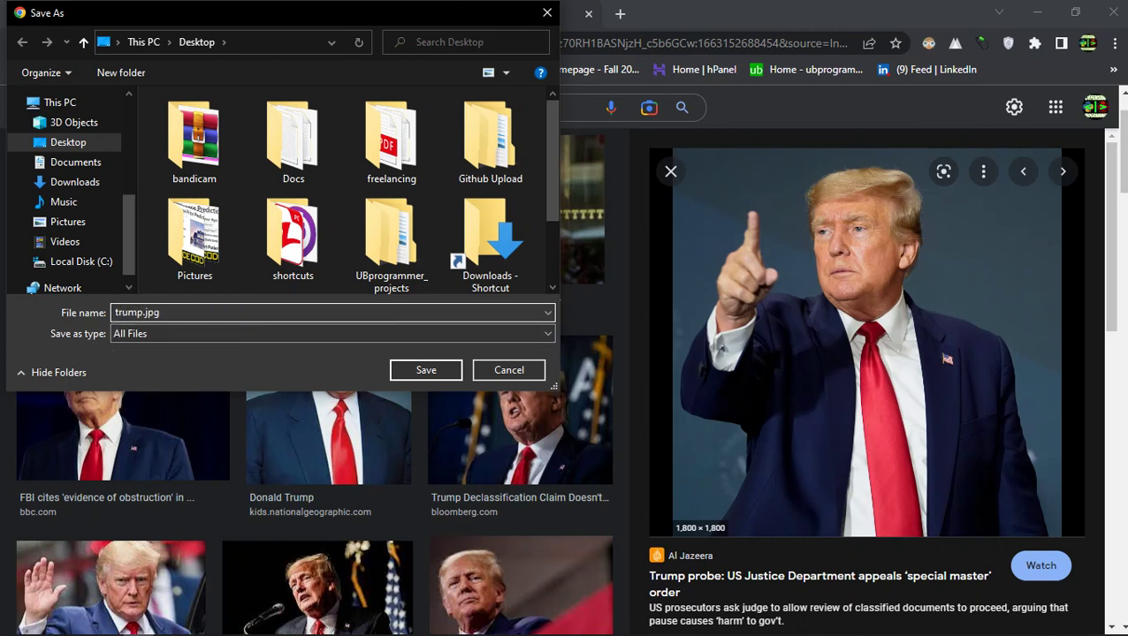
pyautogui.click(431, 370)
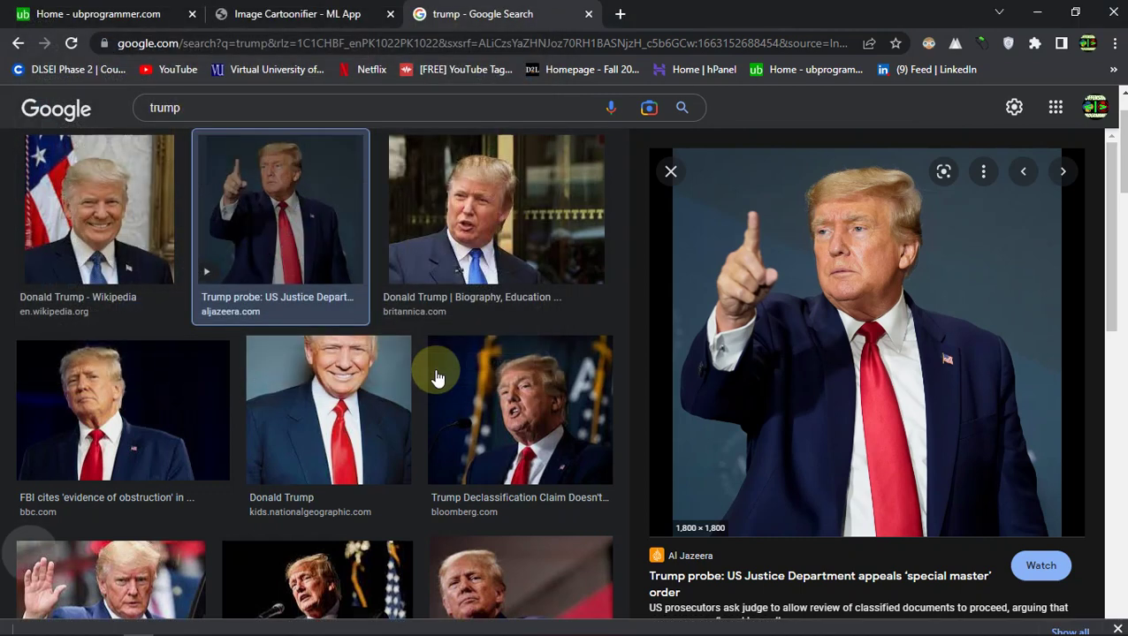
pyautogui.click(319, 8)
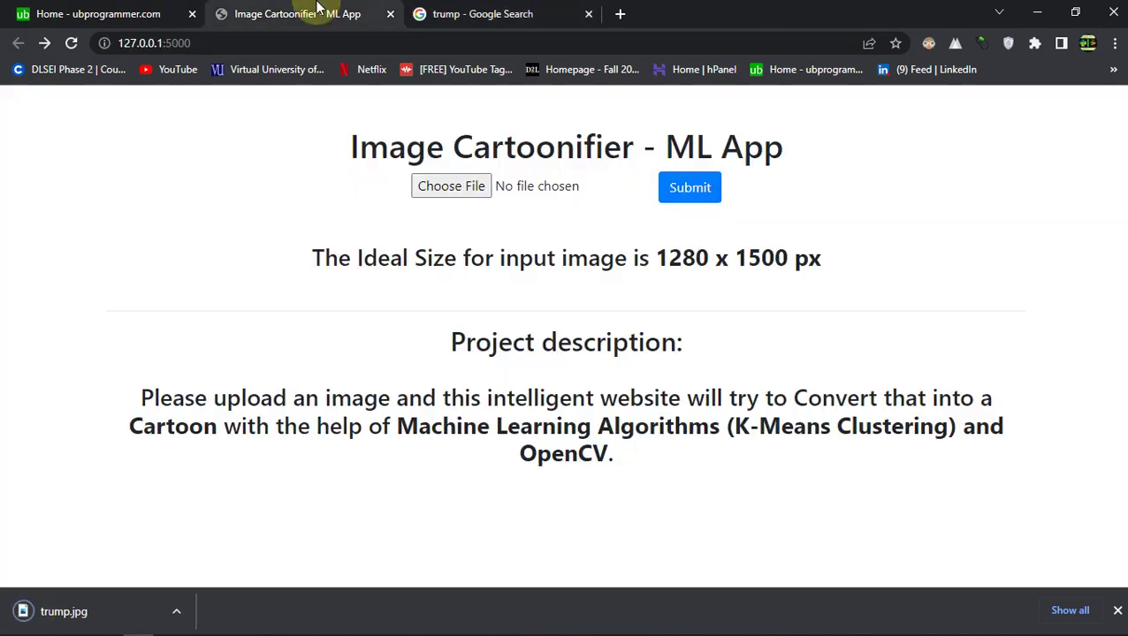
pyautogui.click(442, 189)
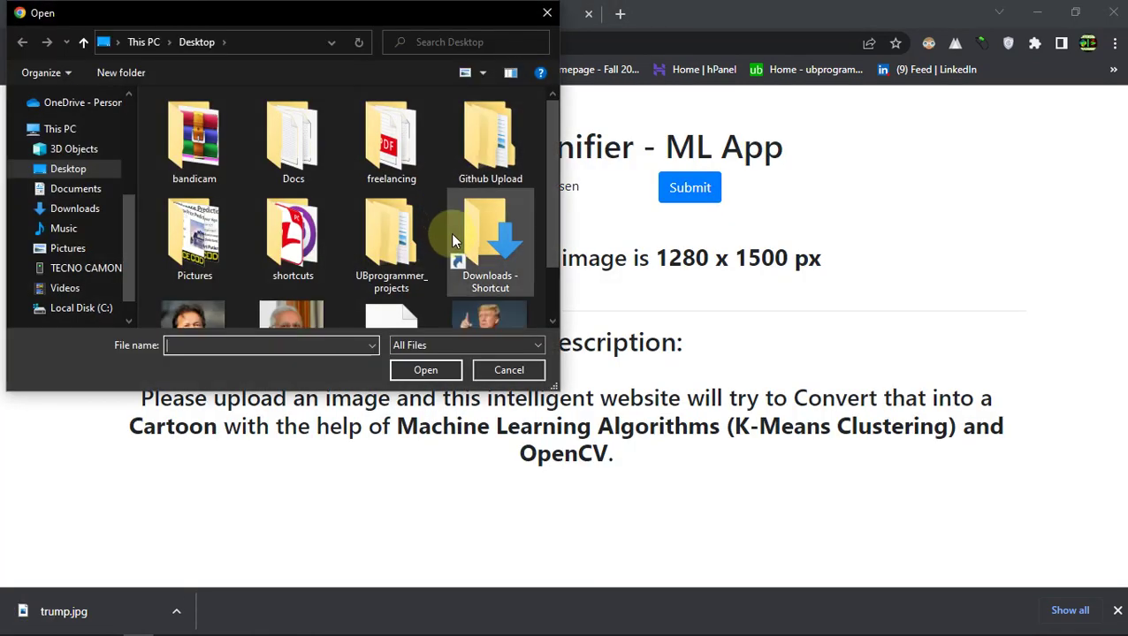
# - Choose trump.jpg from the Desktop in the upload form and submit it for cartoonizing
pyautogui.scroll(-1, 452, 239)
pyautogui.click(490, 287)
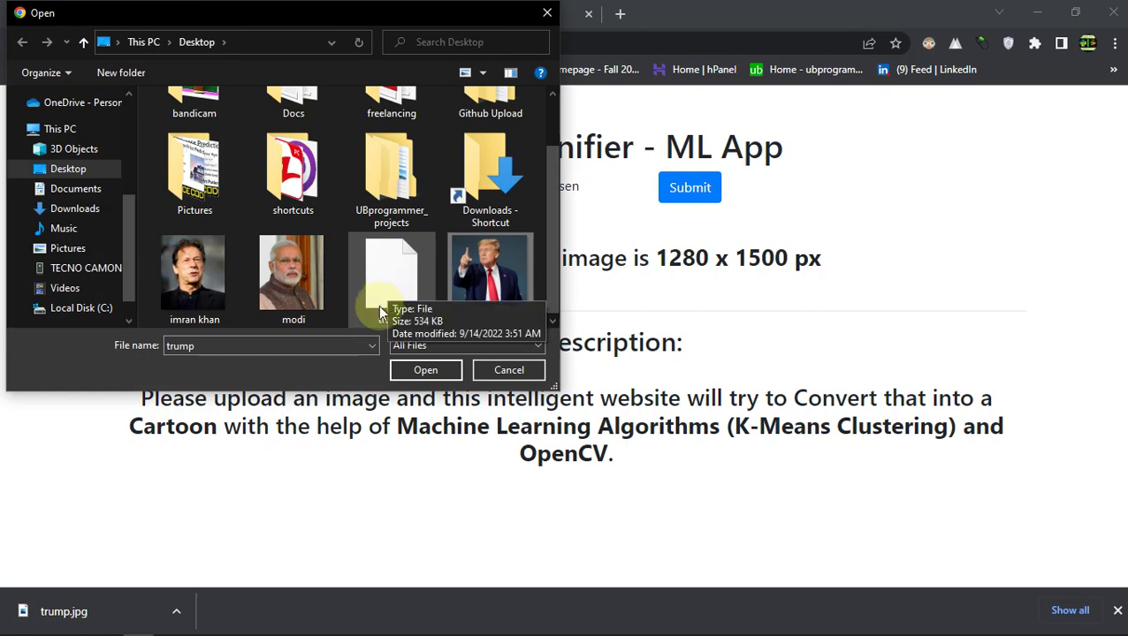
pyautogui.click(425, 369)
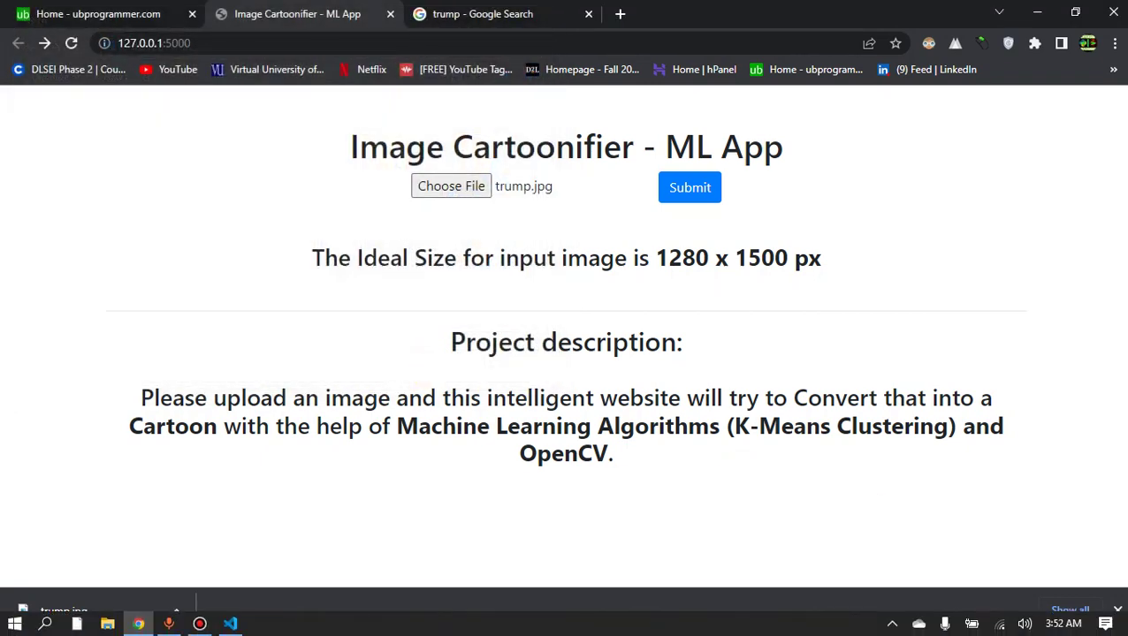
pyautogui.click(1117, 611)
pyautogui.click(682, 188)
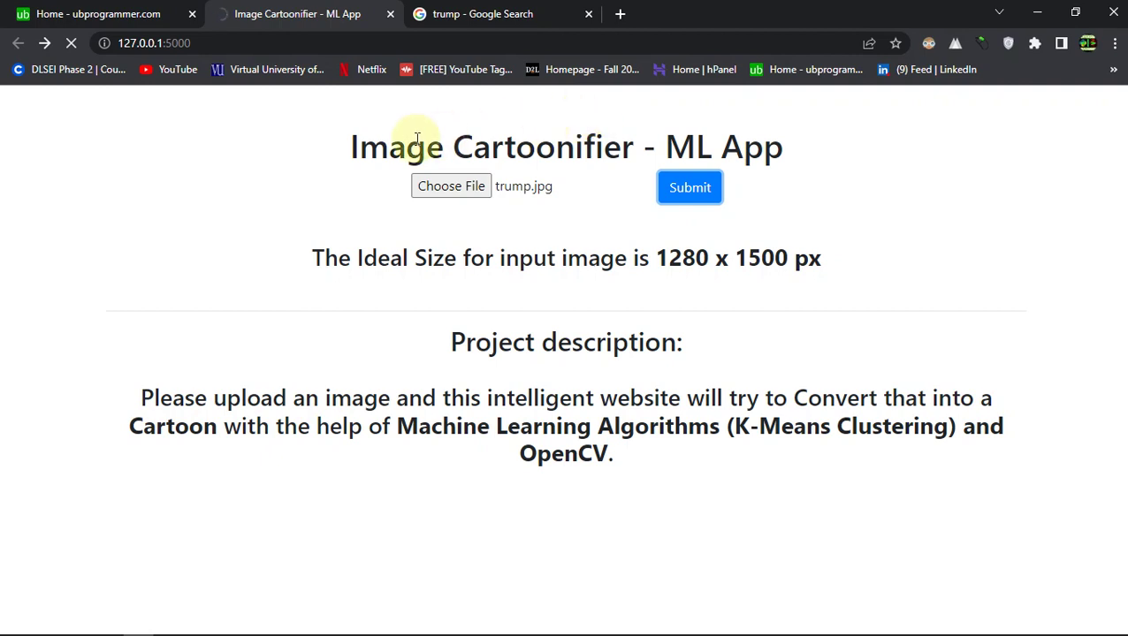
# - Check the VS Code server log for the trump.jpg upload, then minimize the editor to view the result
pyautogui.click(228, 619)
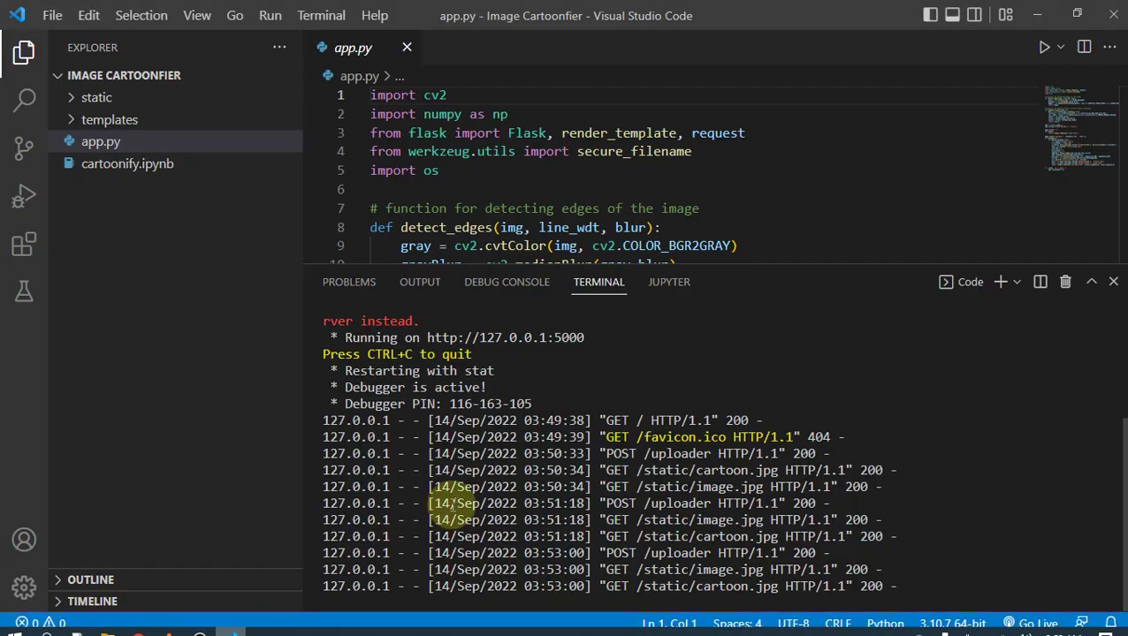
pyautogui.click(1036, 14)
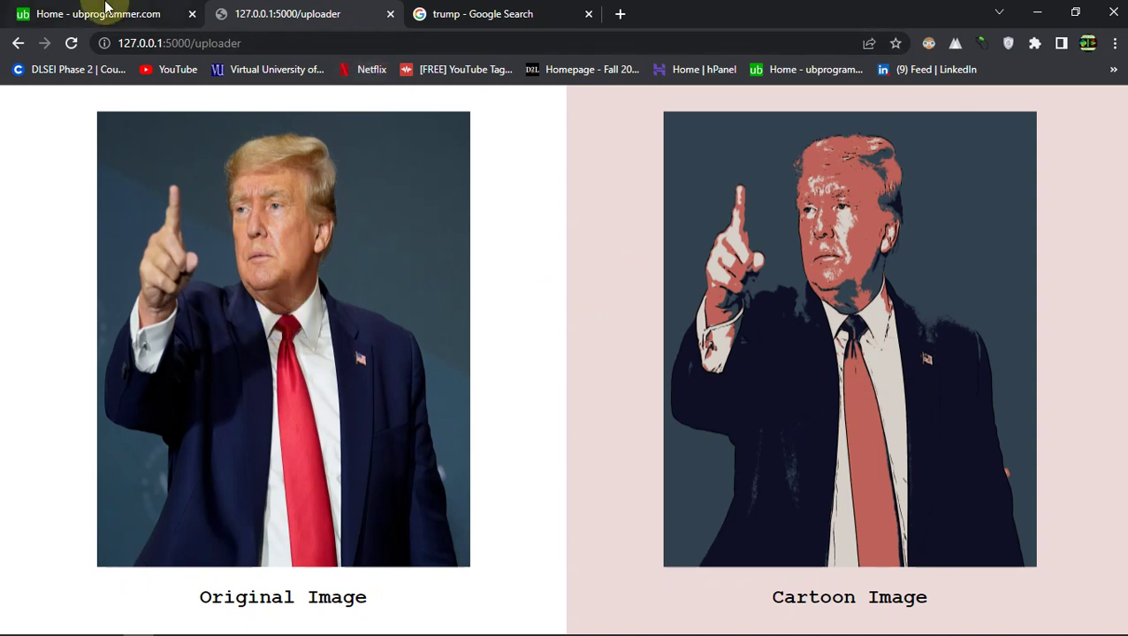
# - Switch to VS Code, stop the Flask server with Ctrl+C, and close the terminal panel
pyautogui.click(108, 12)
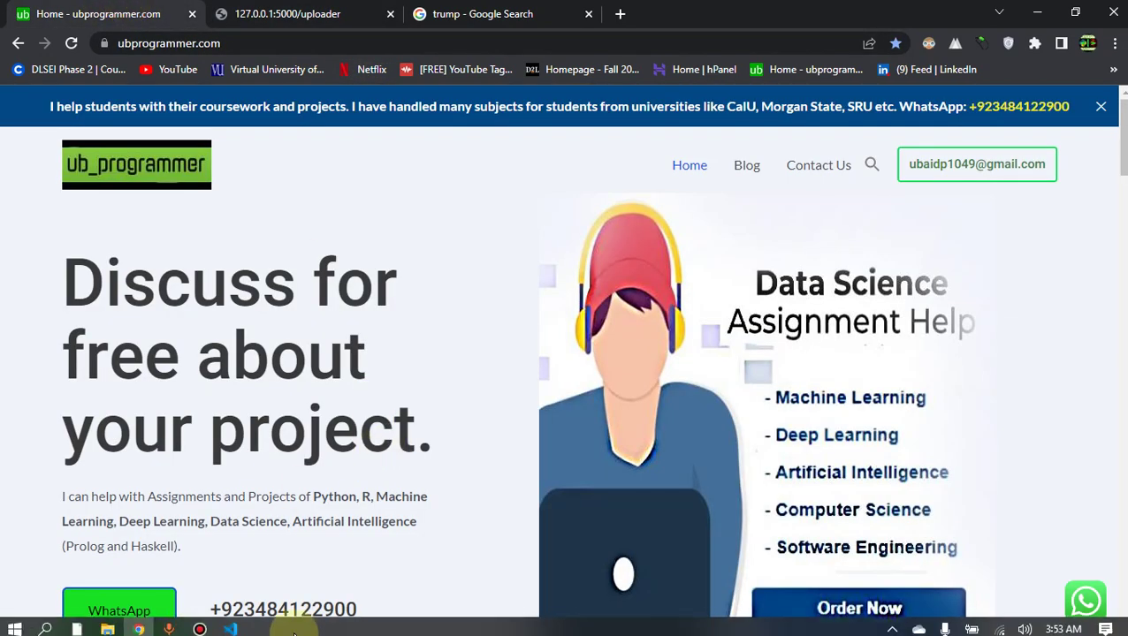
pyautogui.moveTo(231, 625)
pyautogui.click(249, 498)
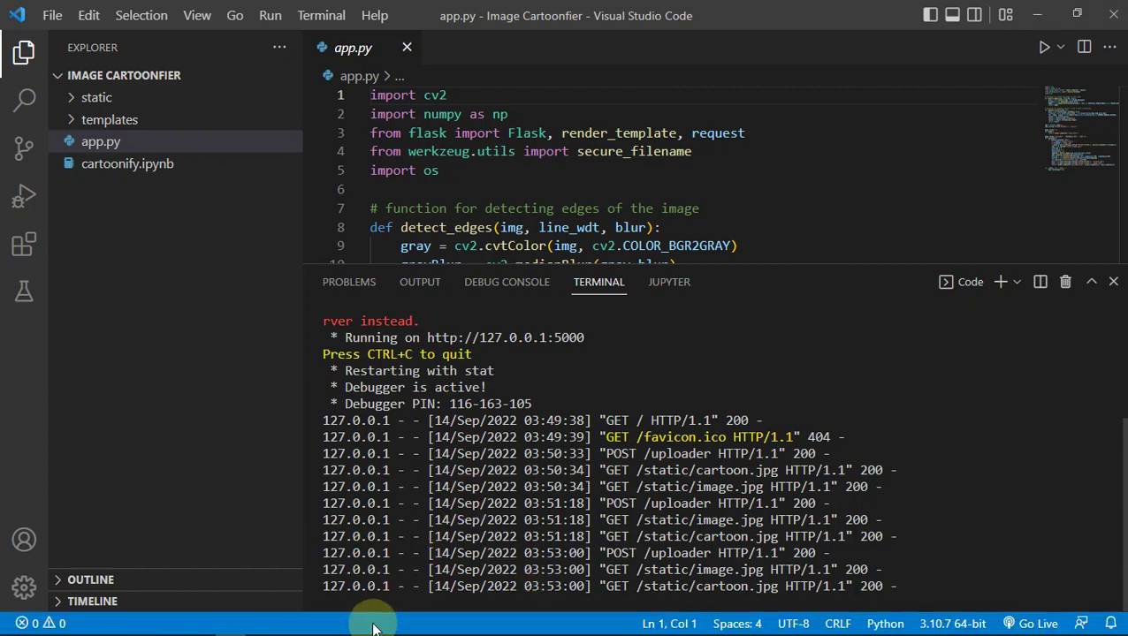
pyautogui.hotkey('ctrl', 'c')
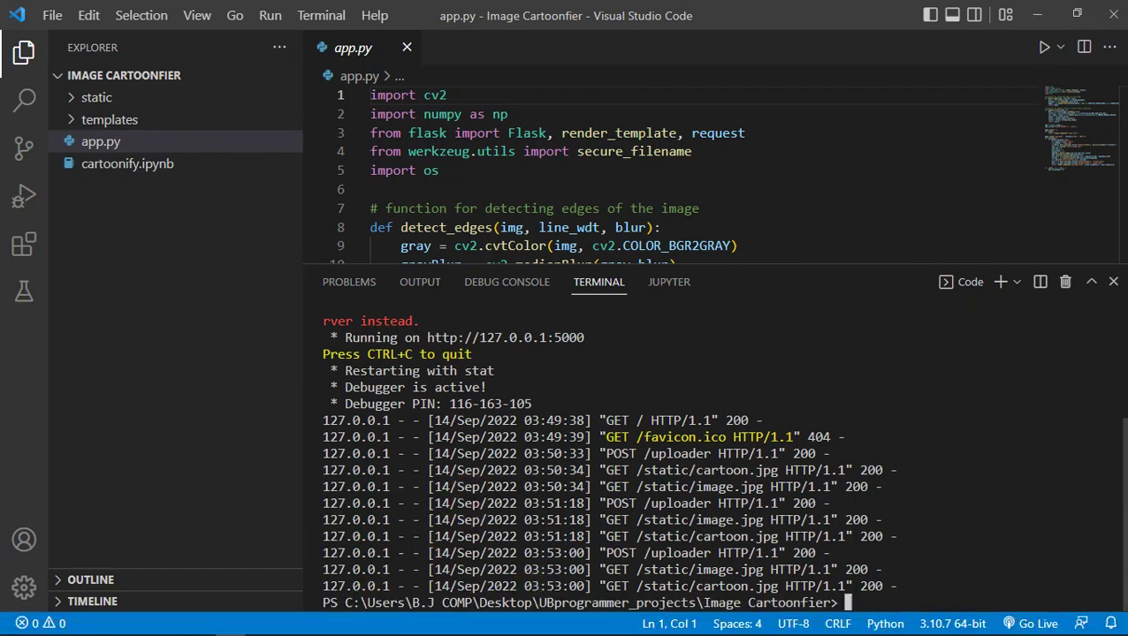
pyautogui.click(1113, 282)
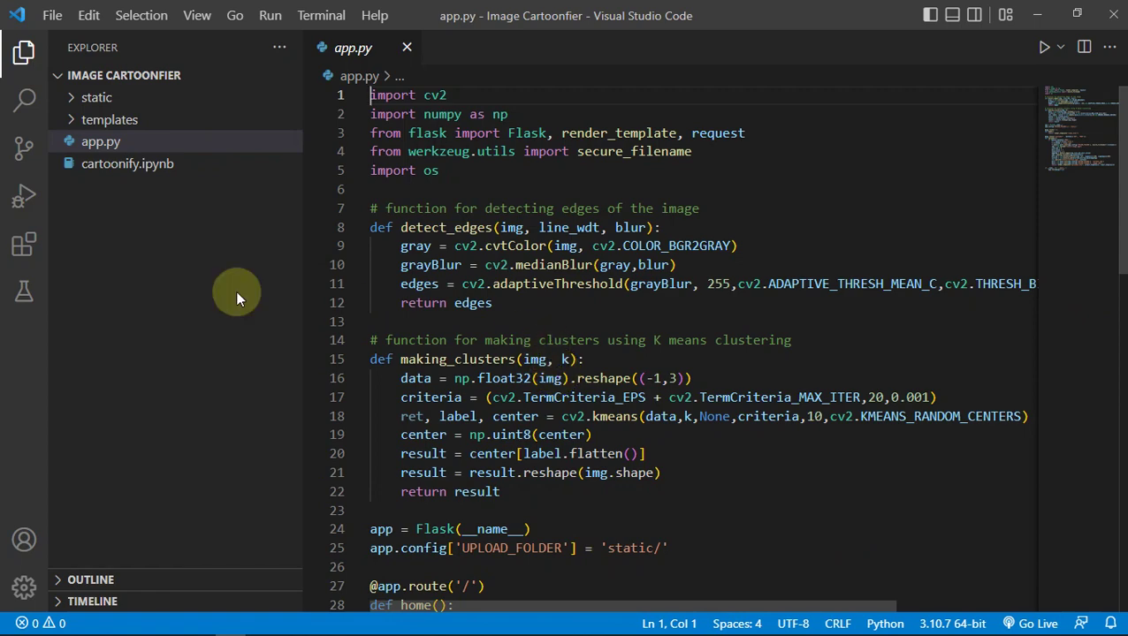
# - Open the cartoonify.ipynb notebook from the Explorer
pyautogui.scroll(-2, 618, 349)
pyautogui.scroll(2, 619, 415)
pyautogui.click(119, 170)
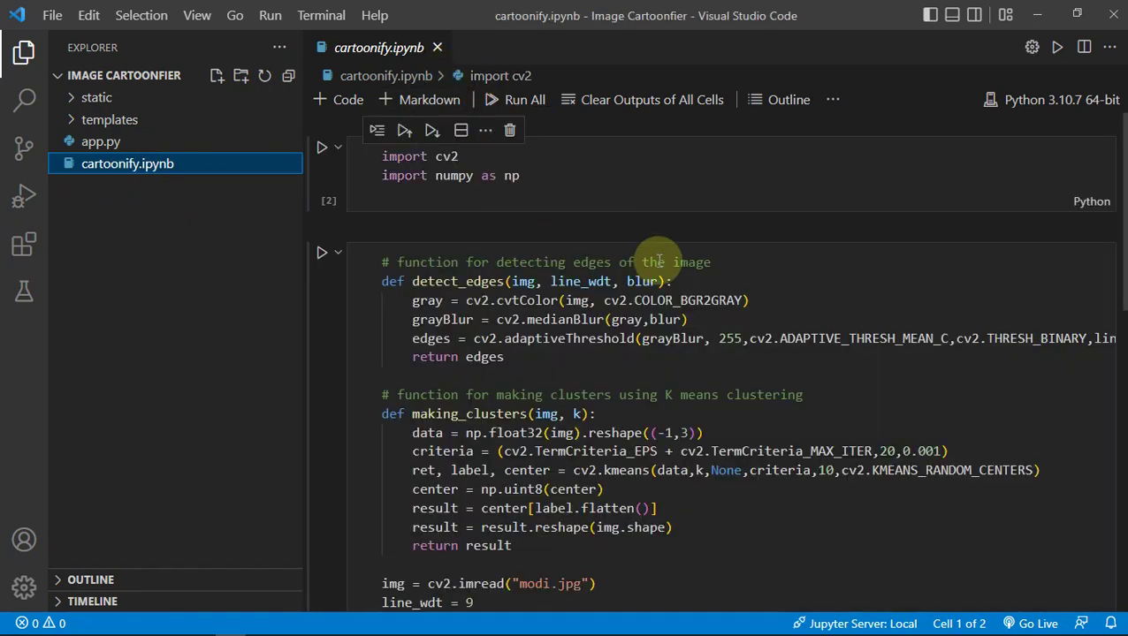
# - Review the numpy imports in the notebook's first cell, scrolling through the cells
pyautogui.moveTo(493, 166); pyautogui.dragTo(436, 183)
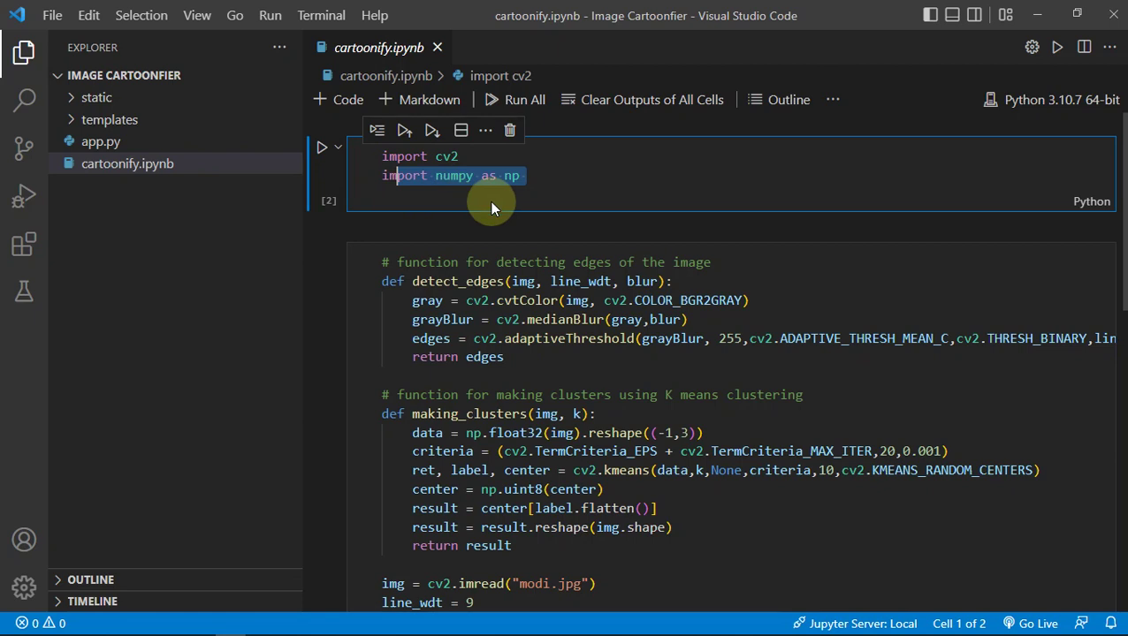
pyautogui.click(555, 186)
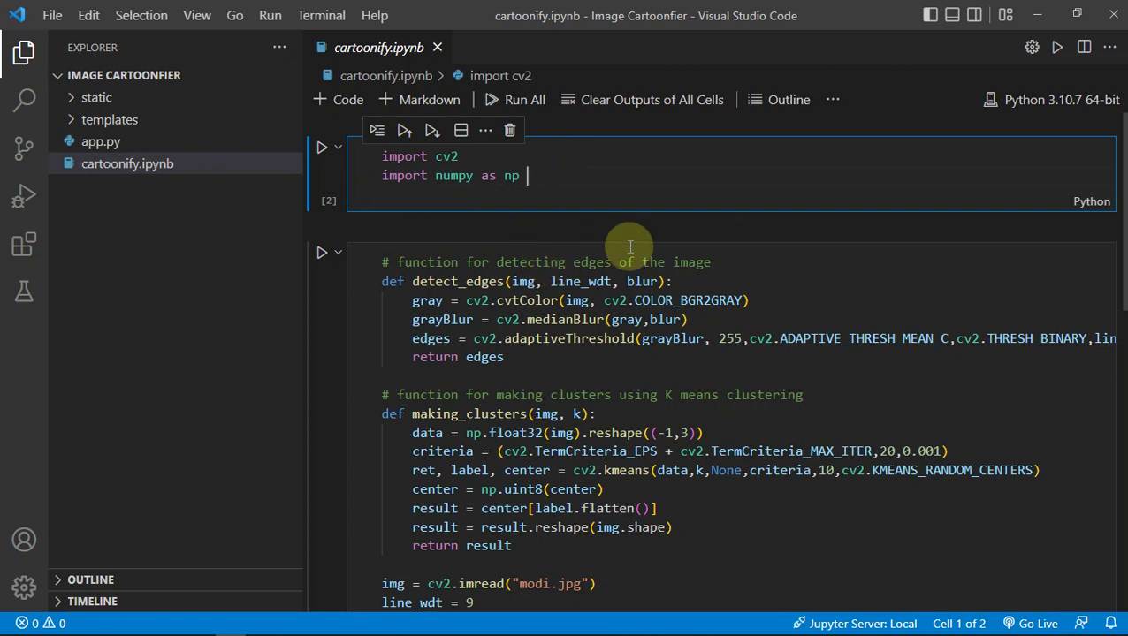
pyautogui.click(524, 175)
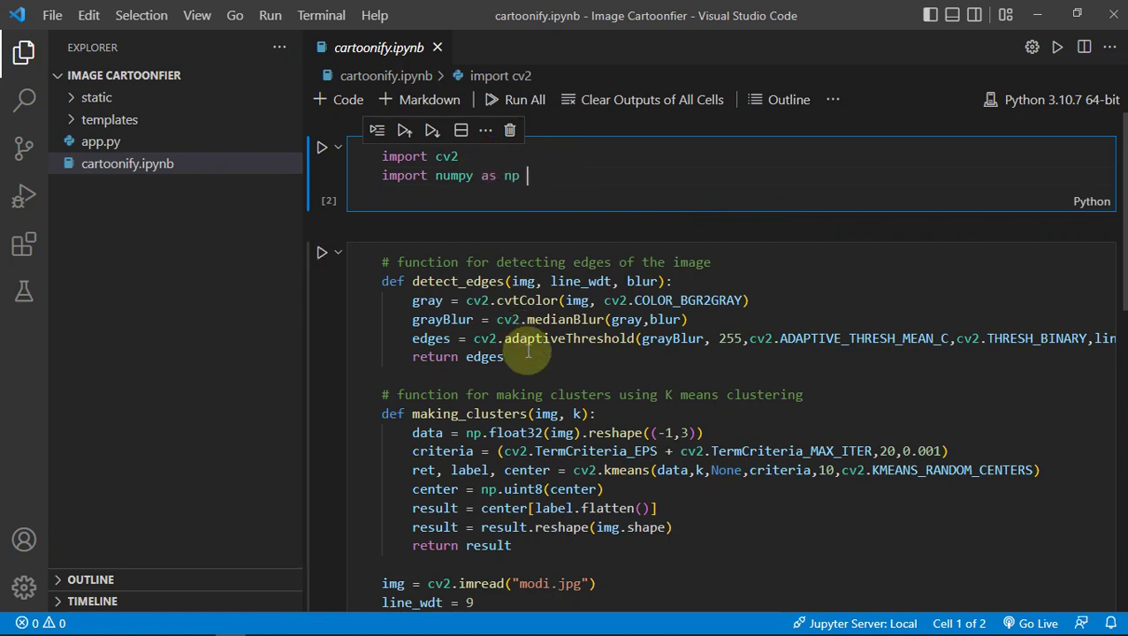
pyautogui.scroll(-1, 495, 354)
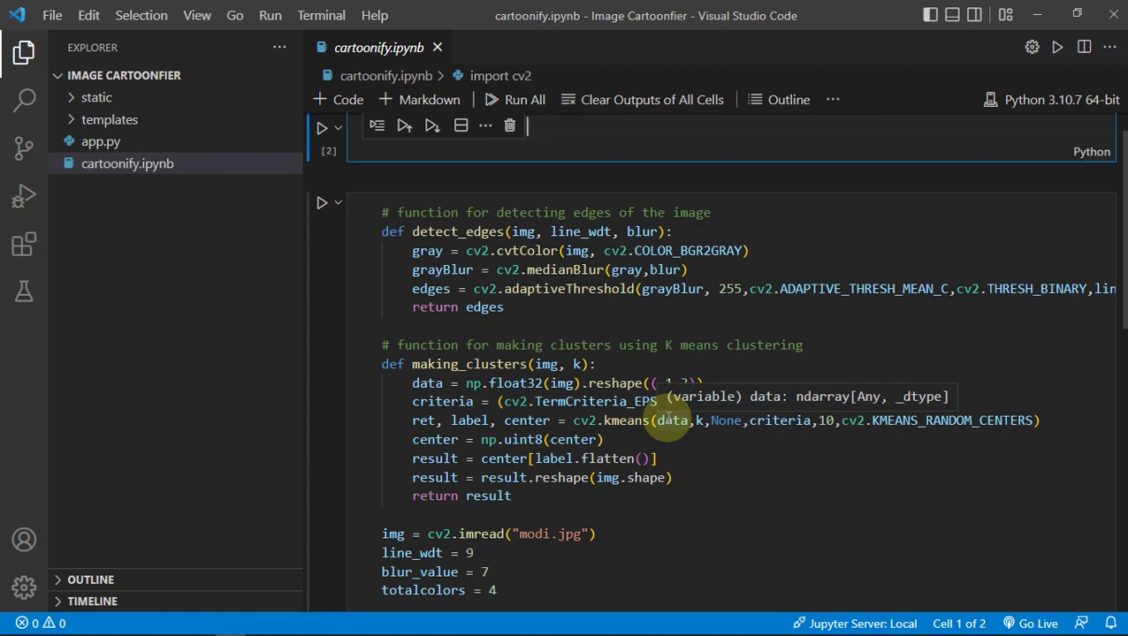
pyautogui.scroll(-1, 667, 497)
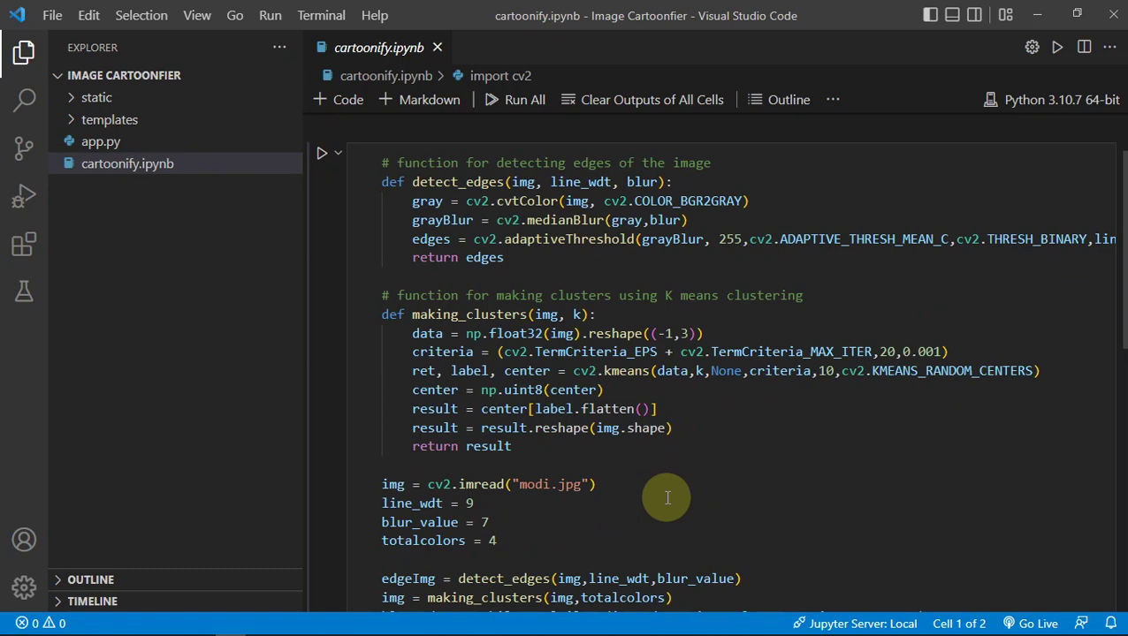
pyautogui.scroll(2, 667, 498)
pyautogui.click(525, 175)
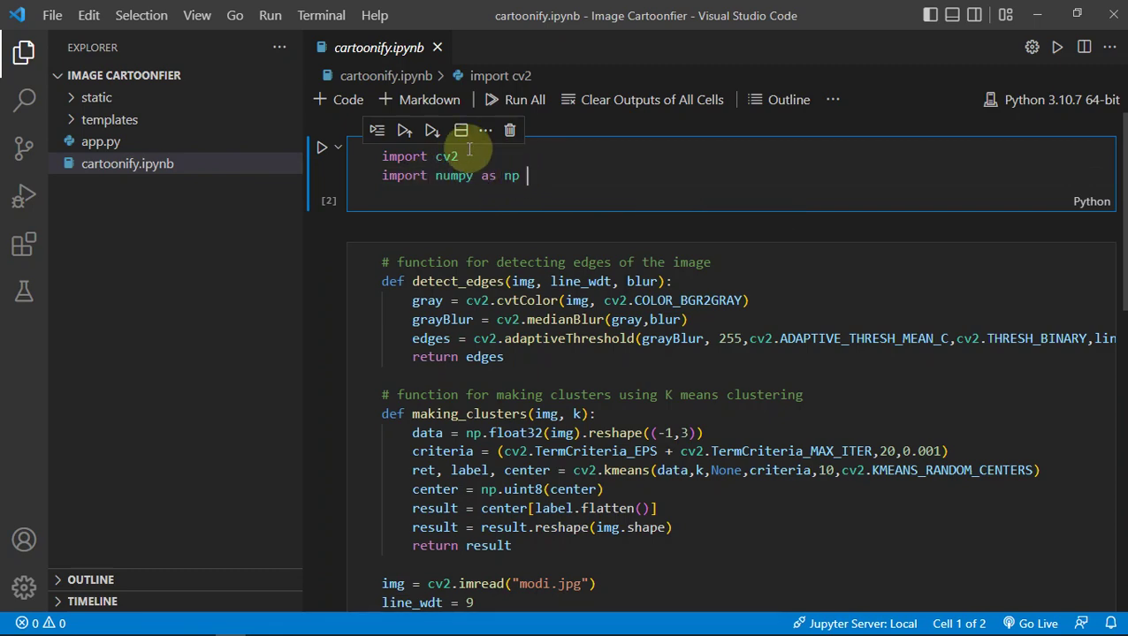
pyautogui.scroll(-5, 579, 398)
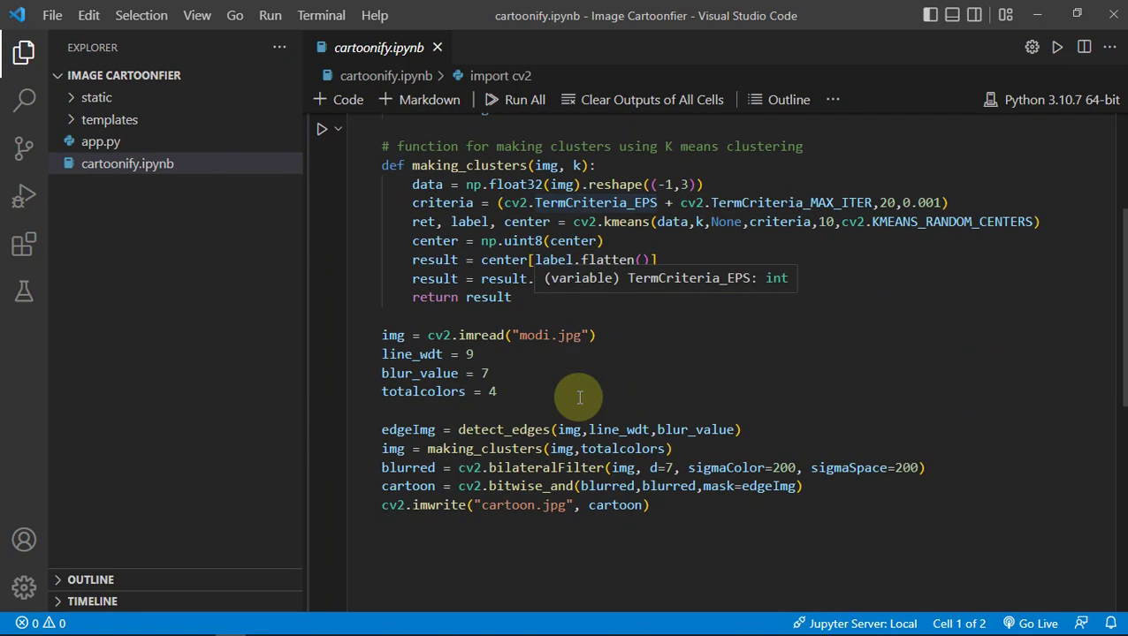
pyautogui.scroll(5, 579, 398)
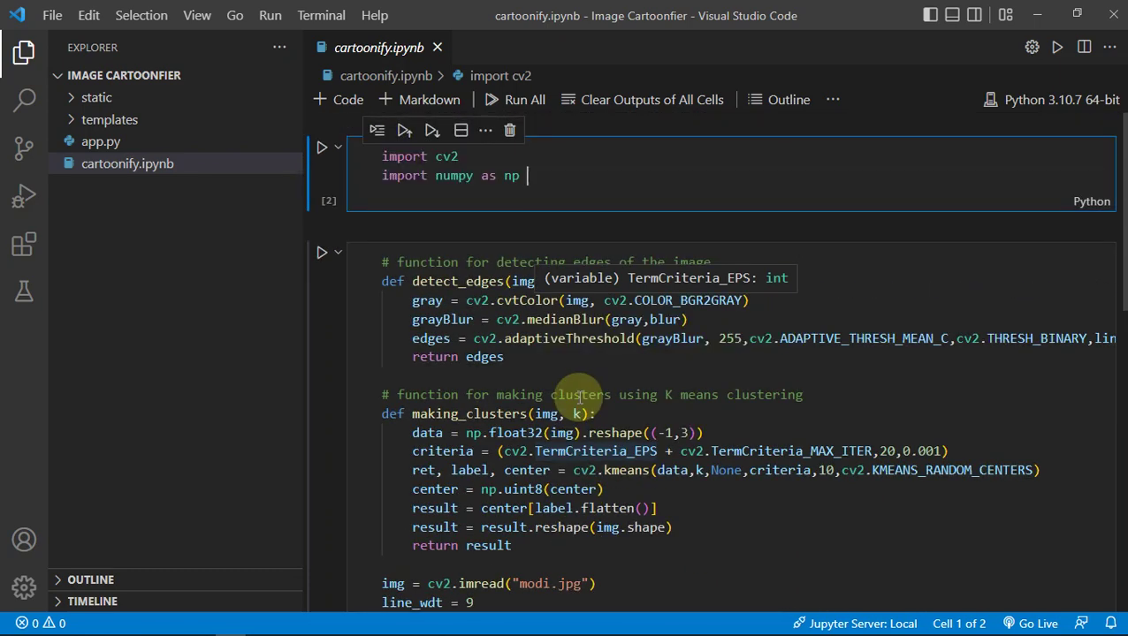
pyautogui.scroll(-5, 576, 398)
pyautogui.scroll(4, 694, 502)
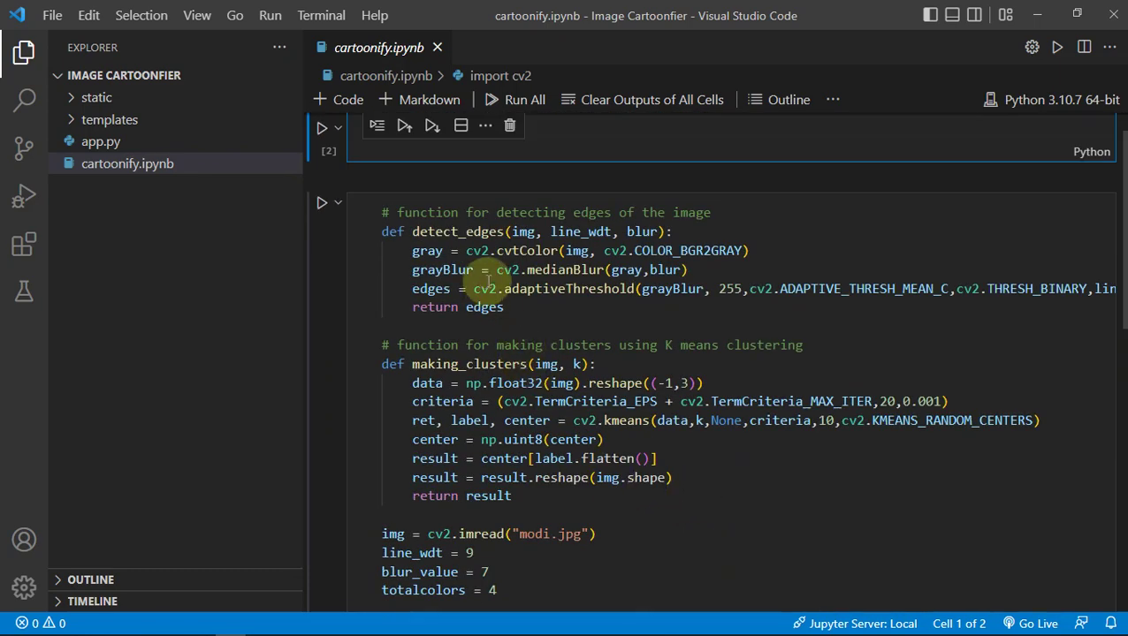
# - Highlight the detect_edges and then making_clusters functions, then switch to the browser
pyautogui.moveTo(504, 307); pyautogui.dragTo(382, 232)
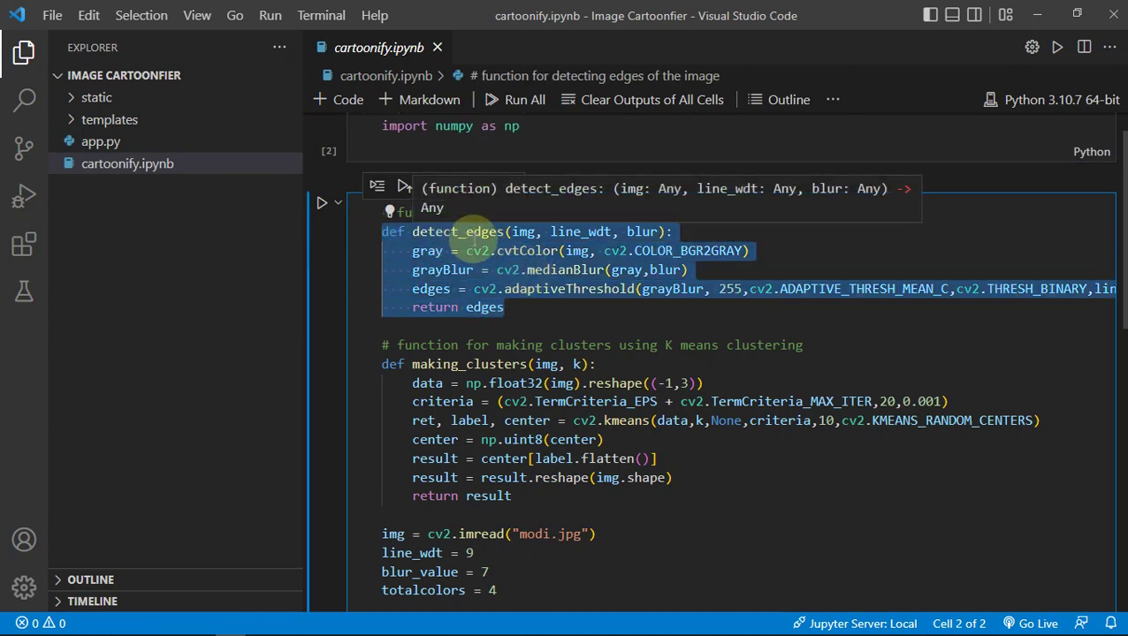
pyautogui.scroll(-2, 482, 283)
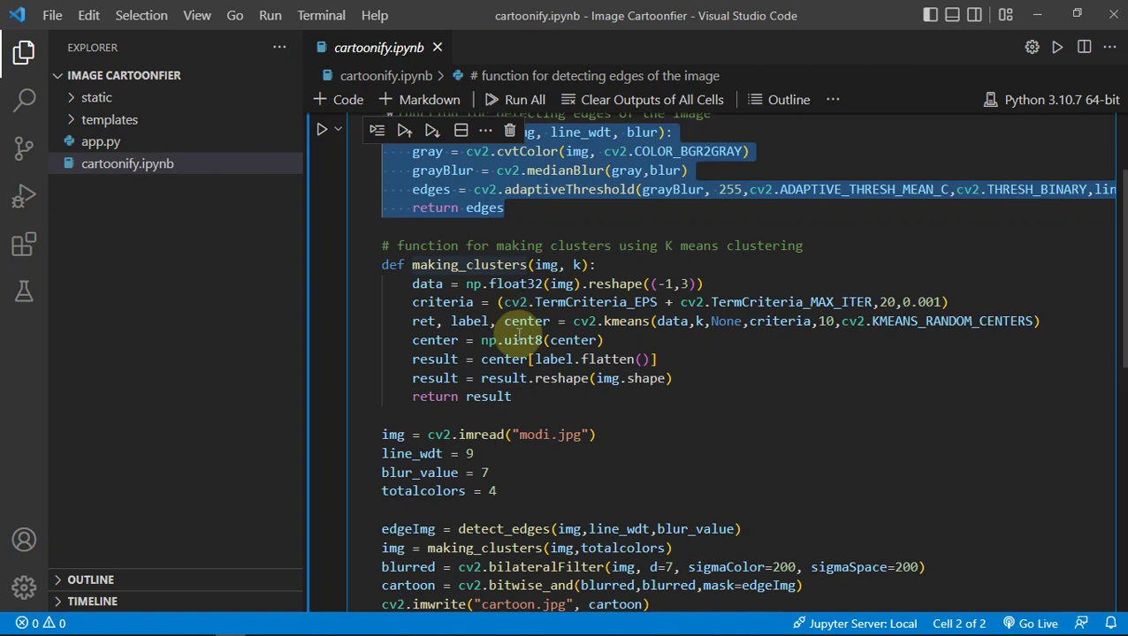
pyautogui.moveTo(512, 397); pyautogui.dragTo(396, 265)
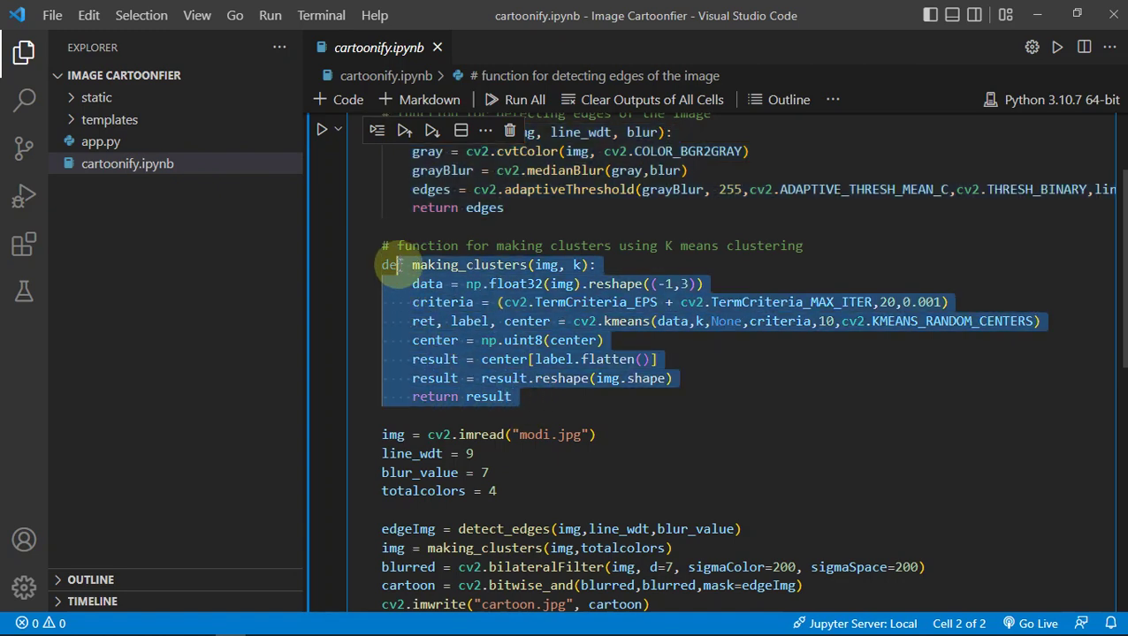
pyautogui.click(610, 411)
pyautogui.click(138, 624)
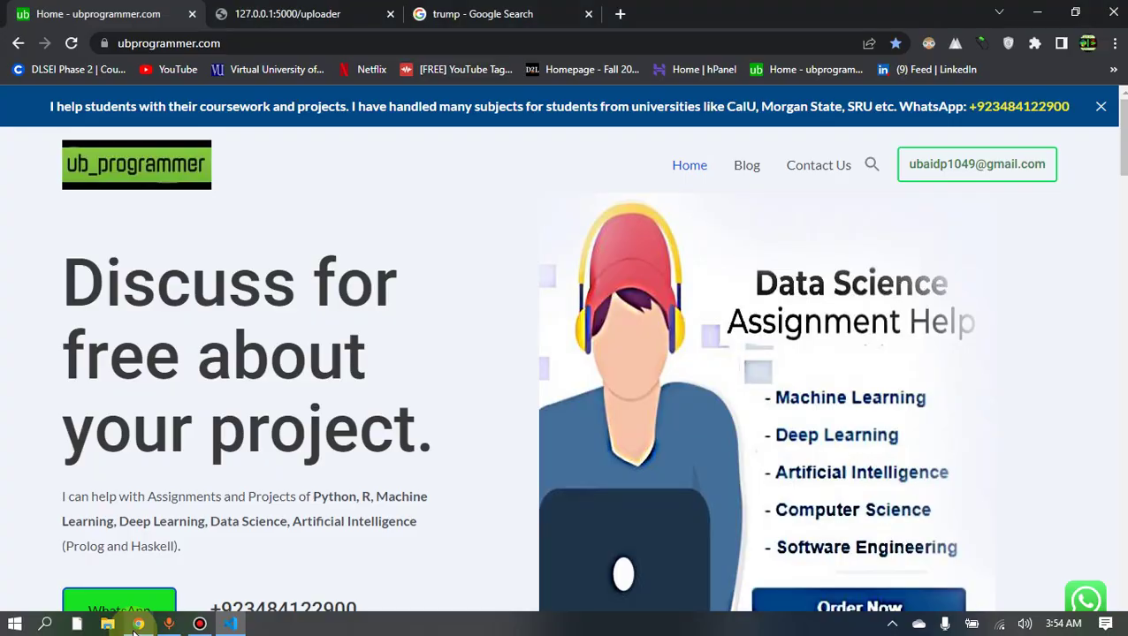
# - Show the 127.0.0.1:5000/uploader results tab, then bring the cartoonify.ipynb notebook back to the front
pyautogui.click(327, 13)
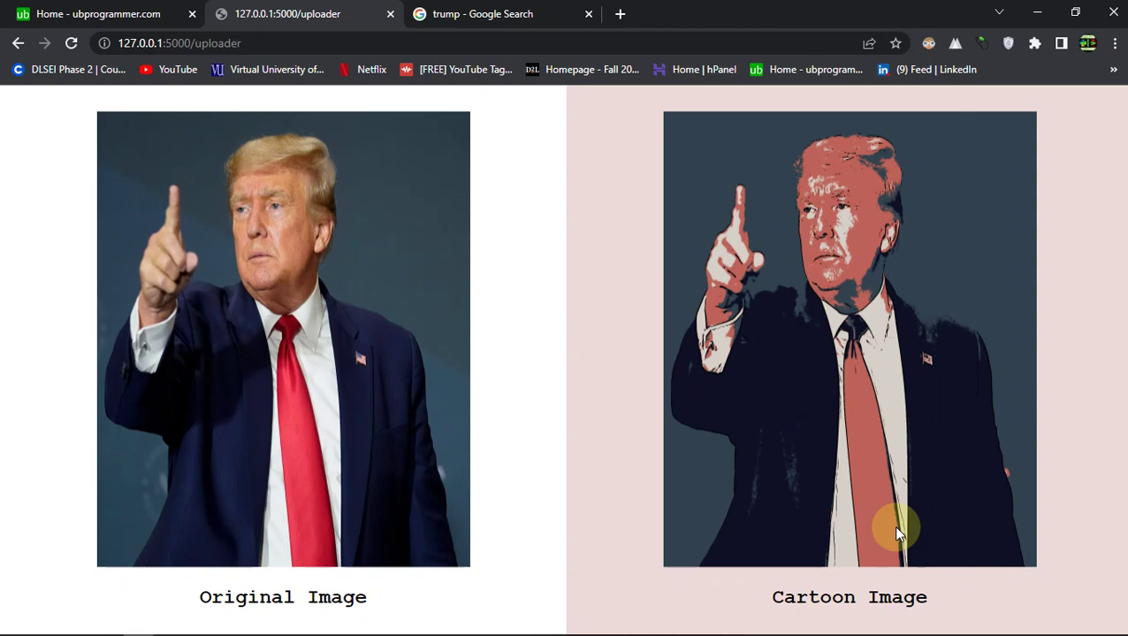
pyautogui.moveTo(353, 628)
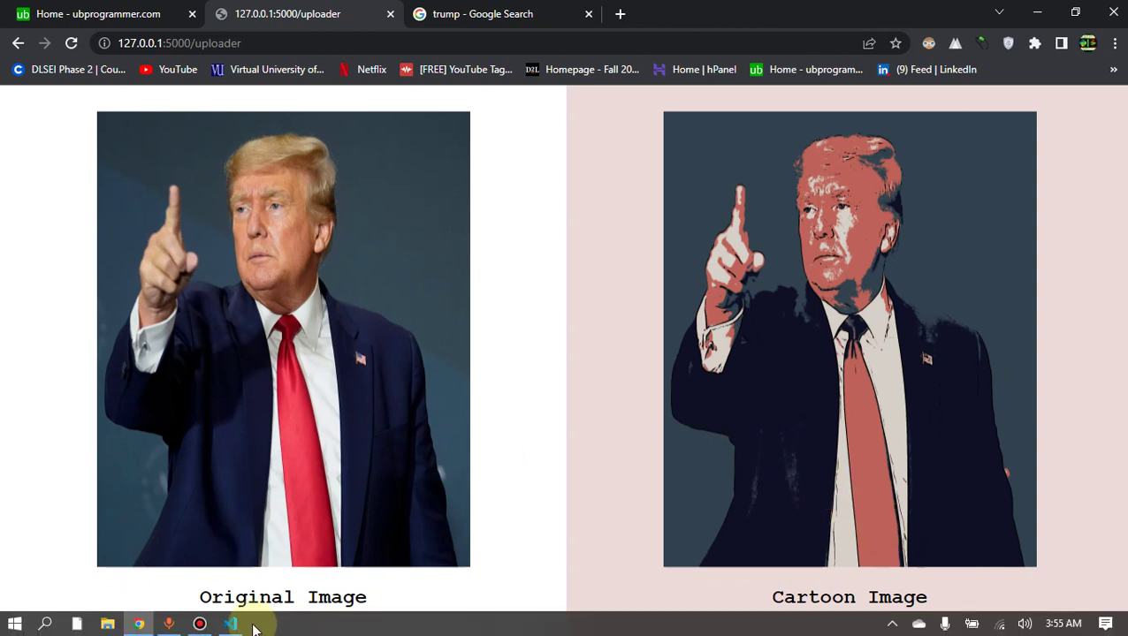
pyautogui.click(230, 624)
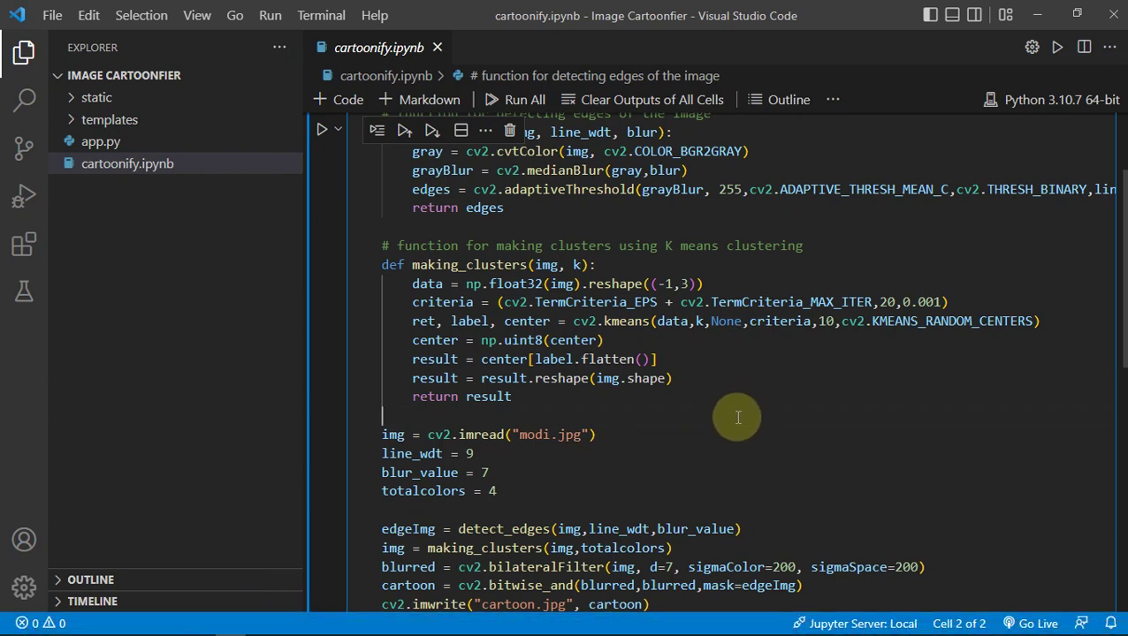
pyautogui.doubleClick(944, 324)
pyautogui.moveTo(925, 322); pyautogui.dragTo(1032, 324)
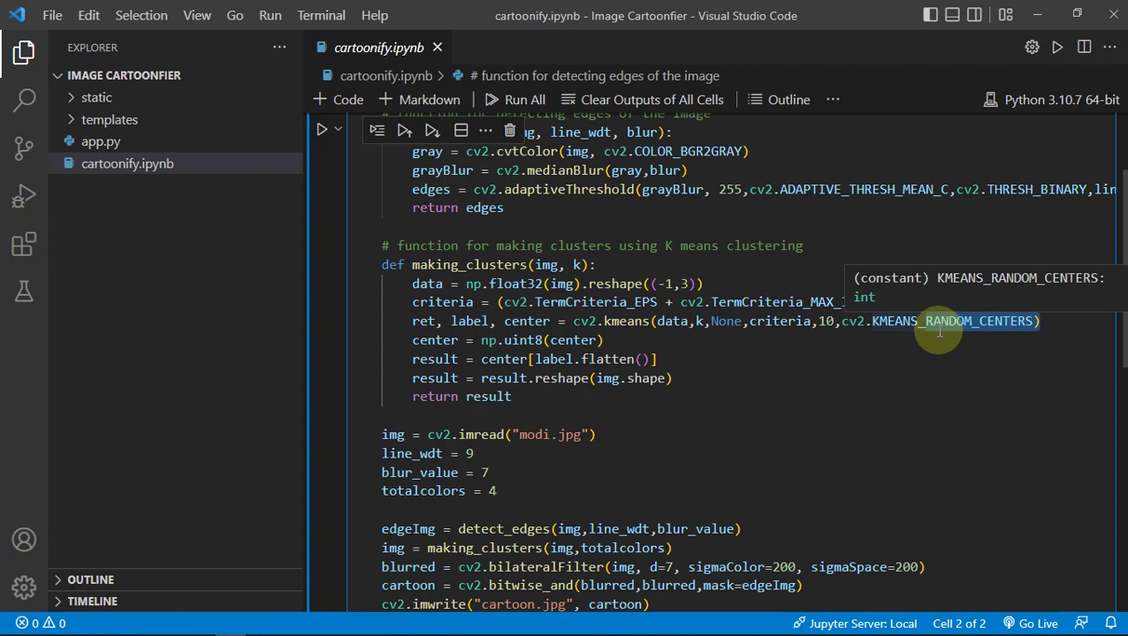
pyautogui.click(730, 354)
pyautogui.scroll(2, 685, 360)
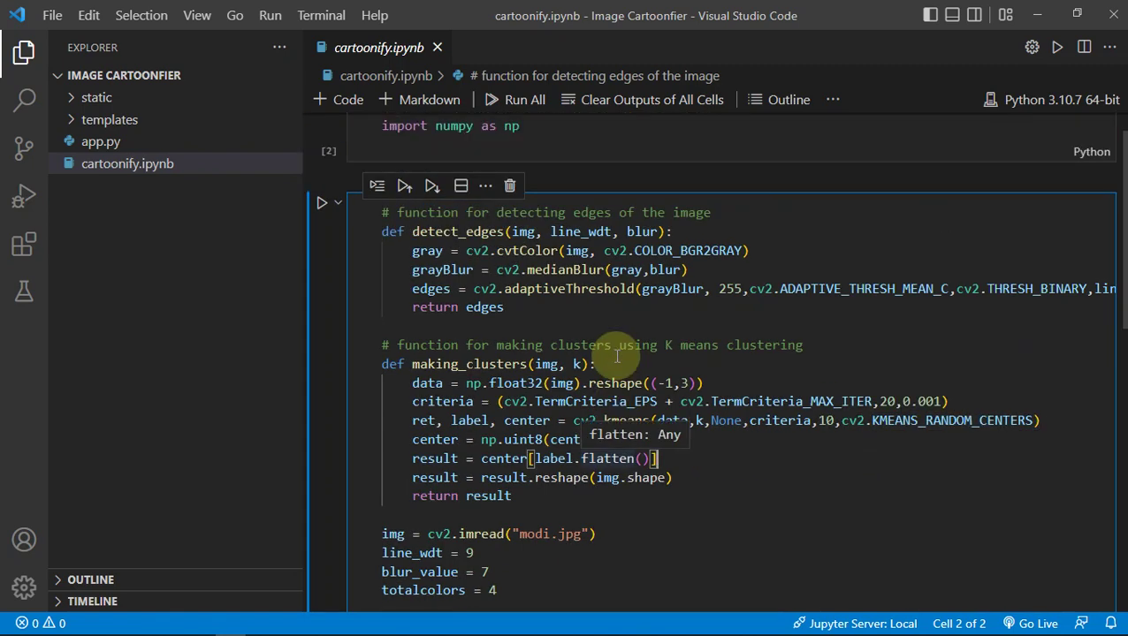
pyautogui.scroll(1, 617, 357)
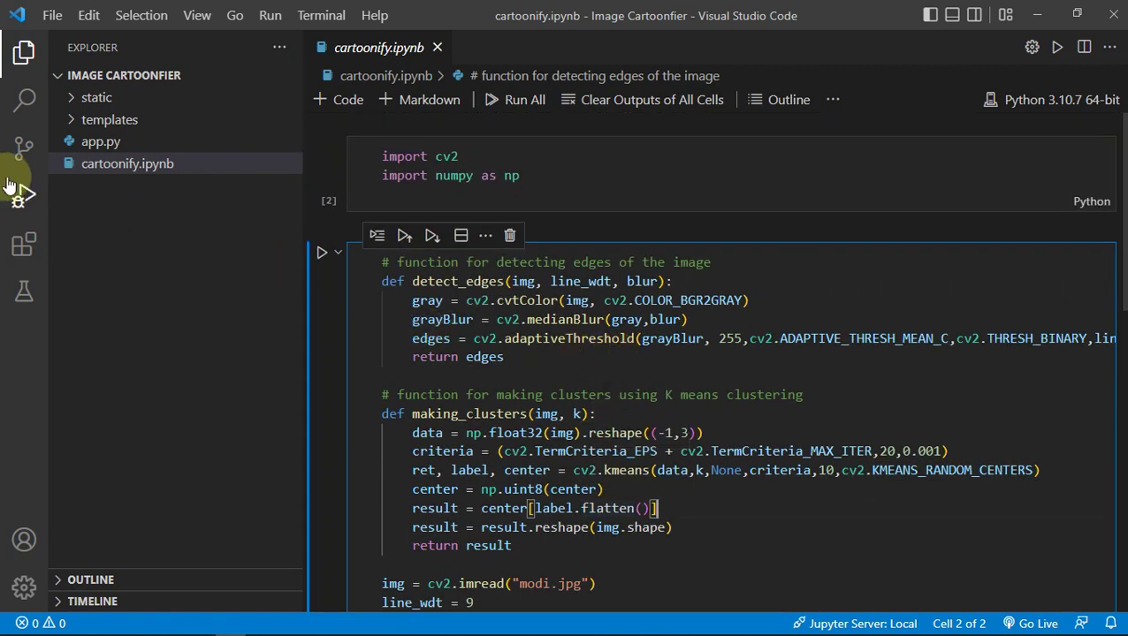
pyautogui.click(141, 624)
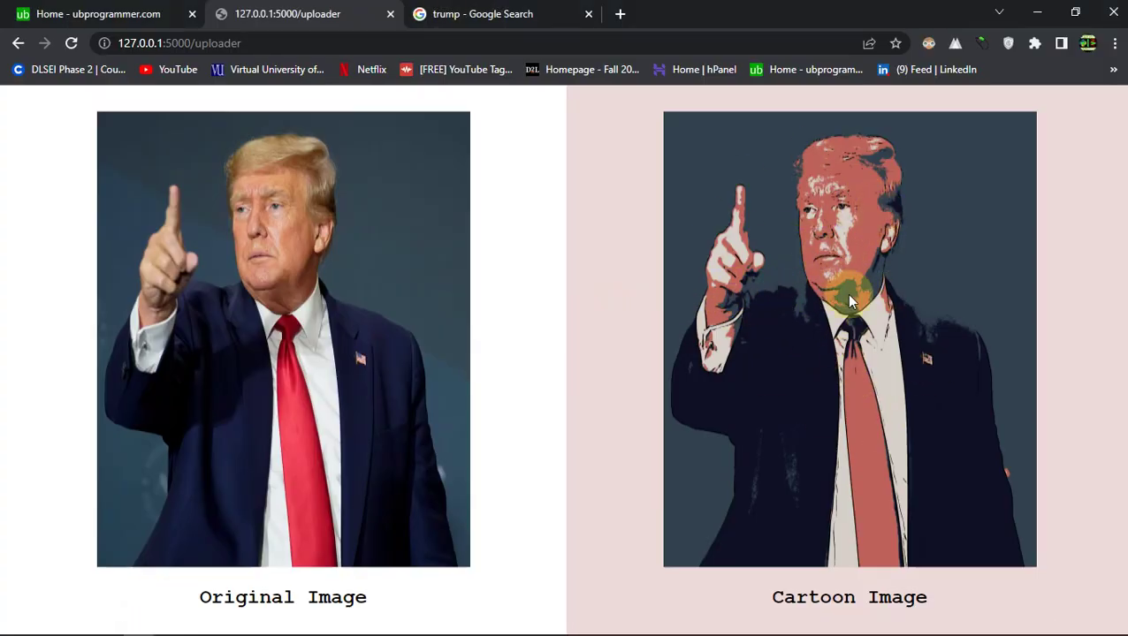
pyautogui.click(234, 624)
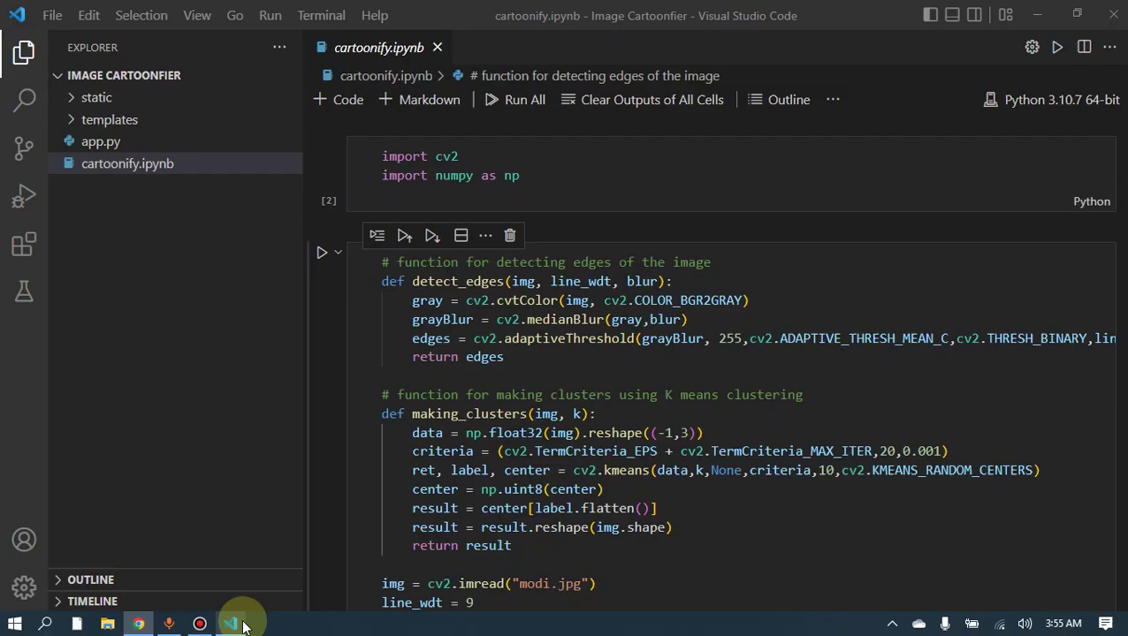
# - Open app.py and highlight the upload folder configuration line
pyautogui.click(124, 144)
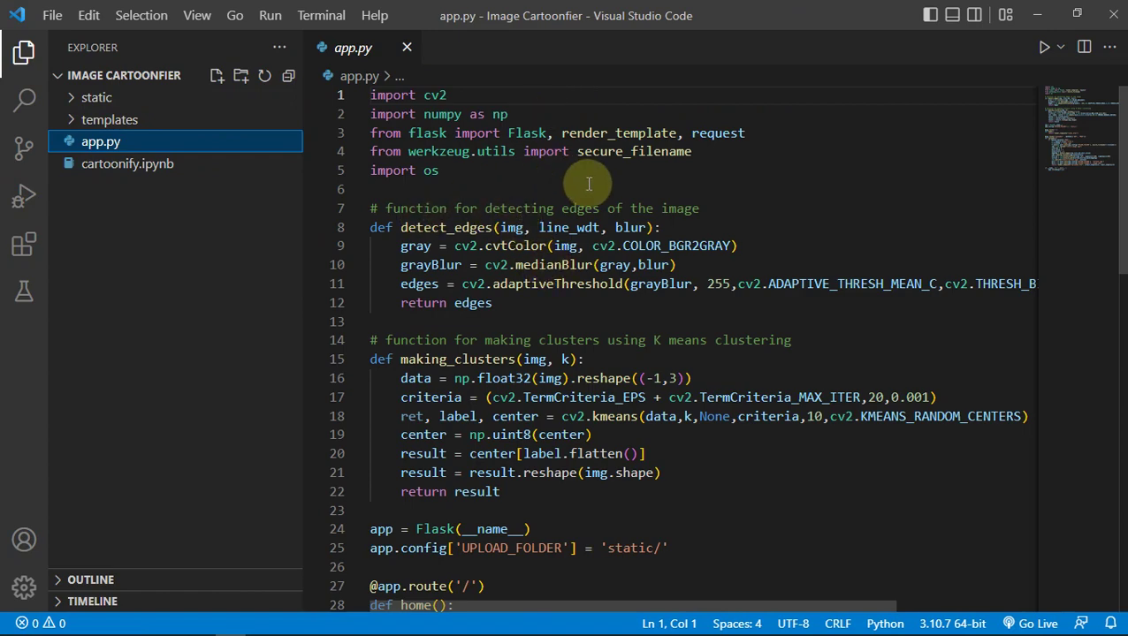
pyautogui.scroll(-4, 566, 266)
pyautogui.moveTo(737, 299); pyautogui.dragTo(340, 305)
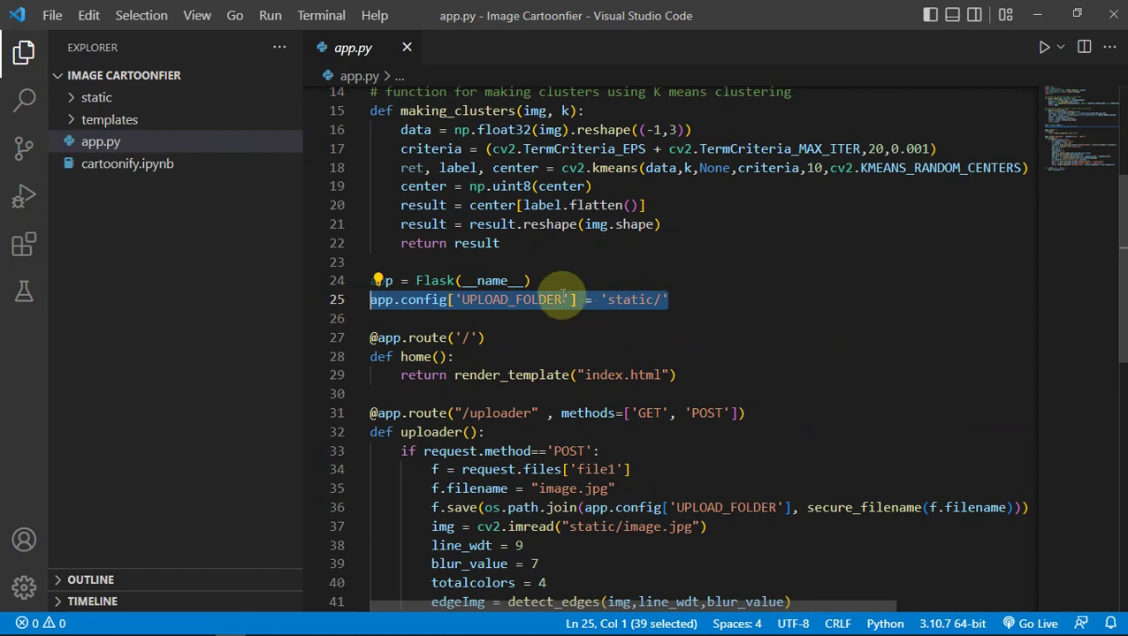
# - Expand the static folder and highlight the image.jpg rename and the cartoon written into static
pyautogui.click(92, 97)
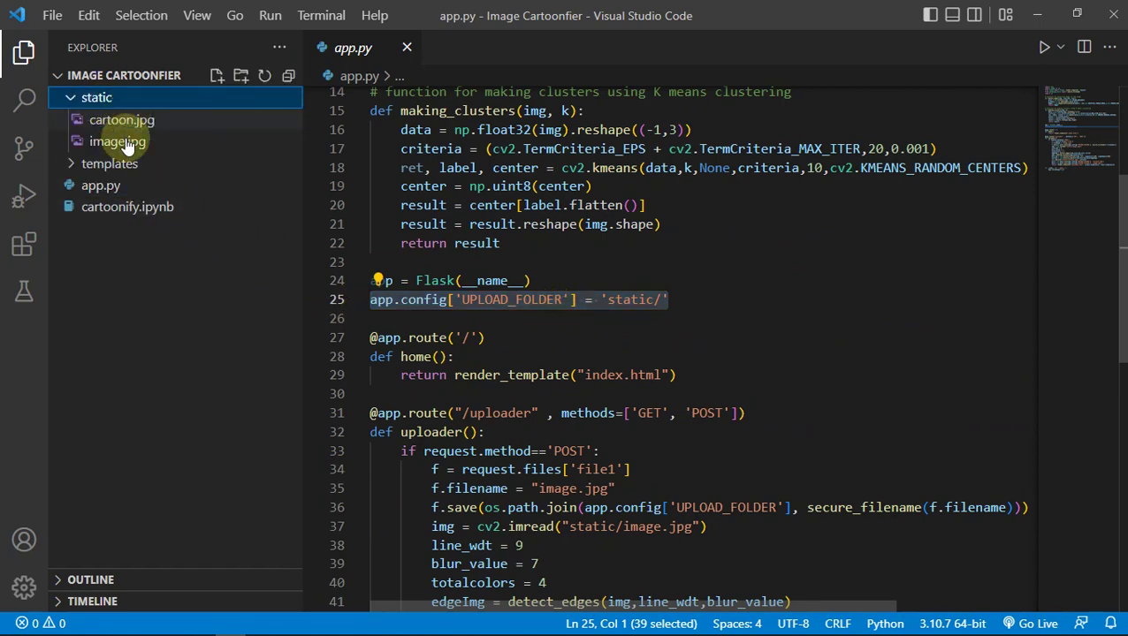
pyautogui.scroll(-4, 650, 368)
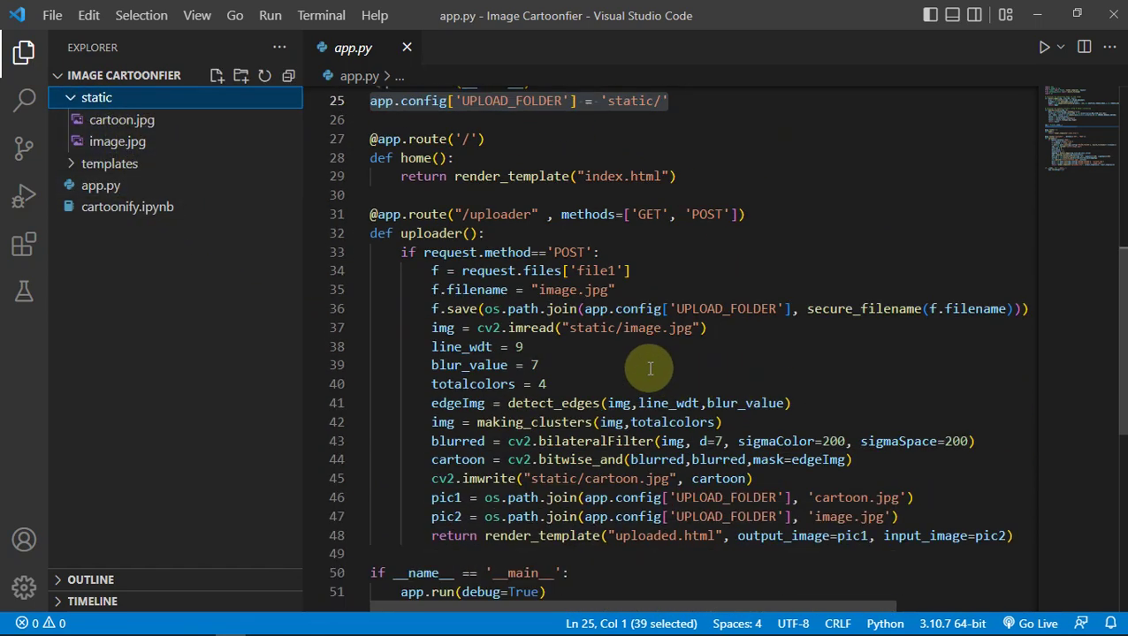
pyautogui.moveTo(617, 290); pyautogui.dragTo(447, 296)
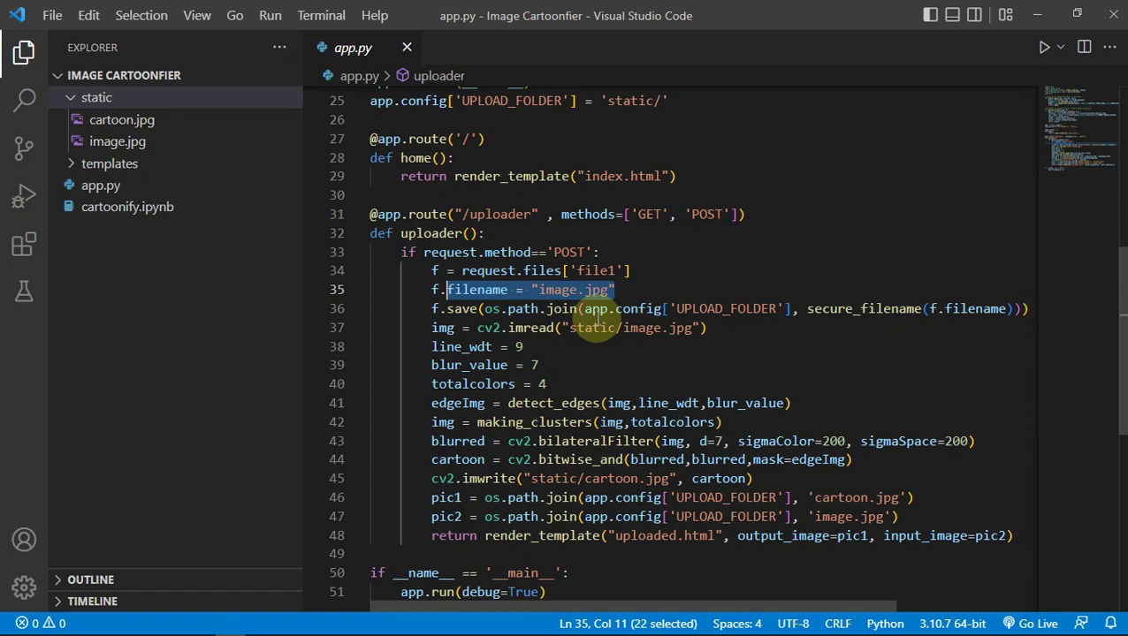
pyautogui.scroll(-1, 549, 389)
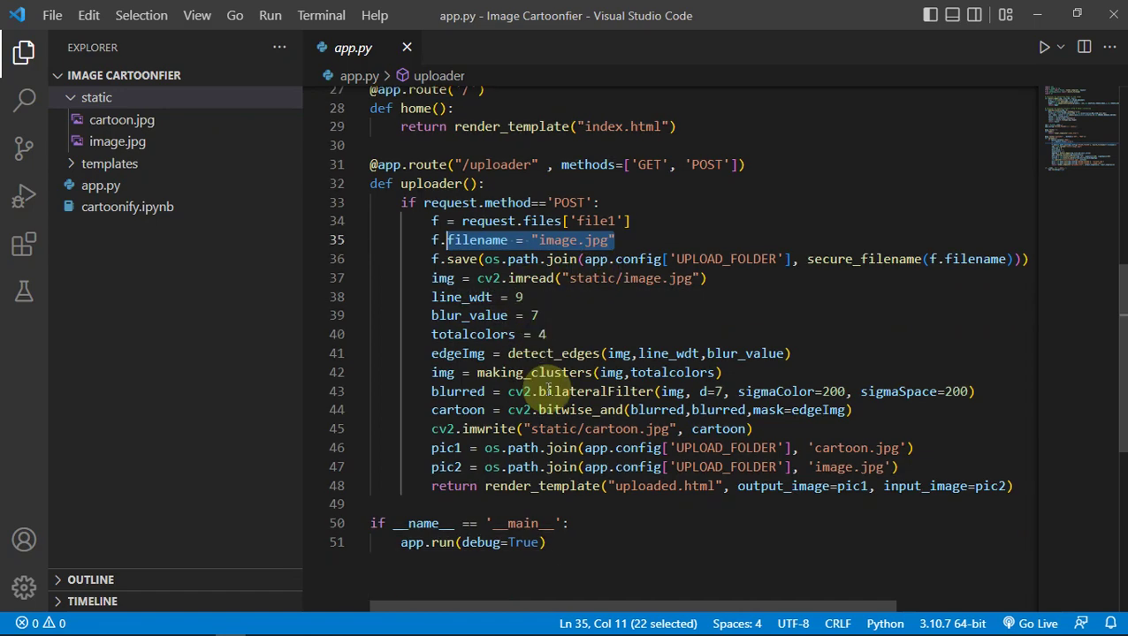
pyautogui.moveTo(442, 429); pyautogui.dragTo(659, 427)
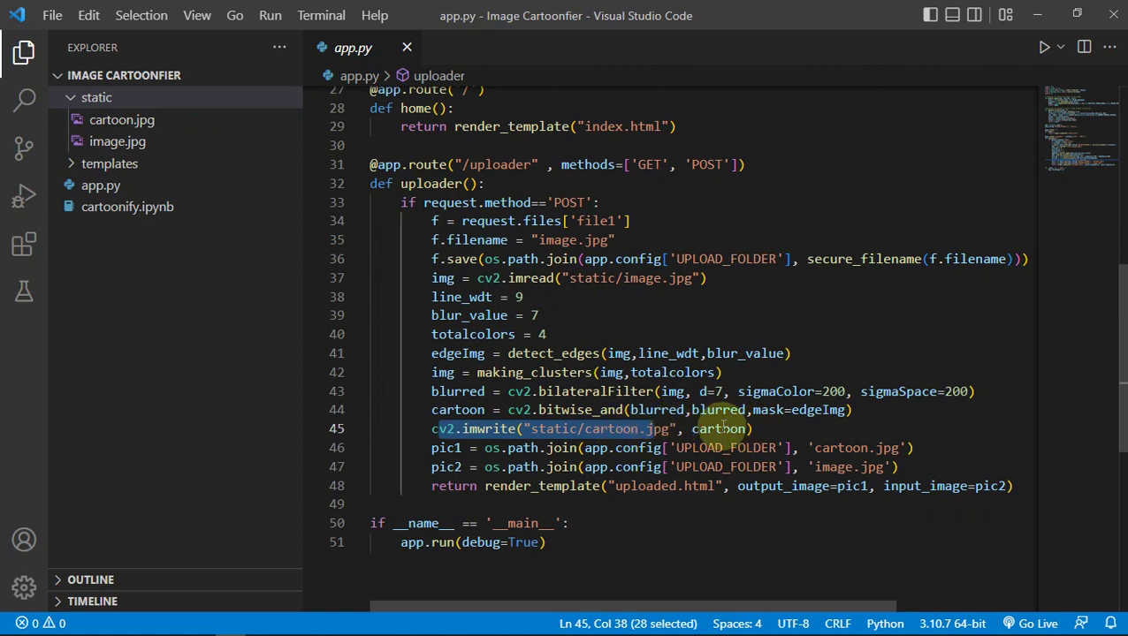
# - Collapse the static folder and switch to the browser showing the result page
pyautogui.click(146, 95)
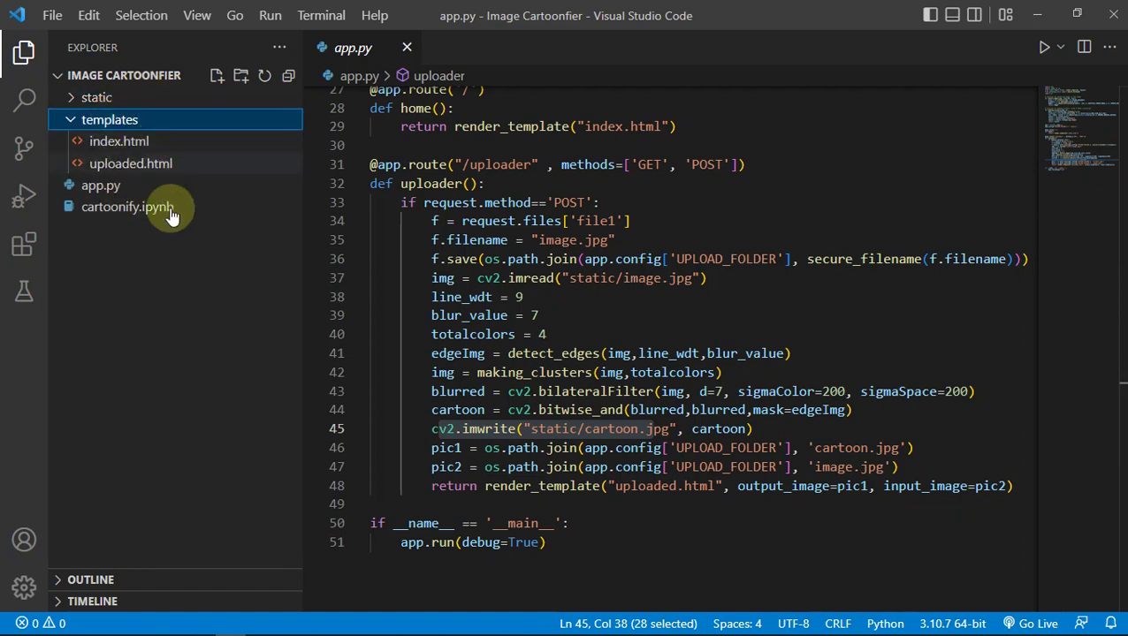
pyautogui.moveTo(237, 621)
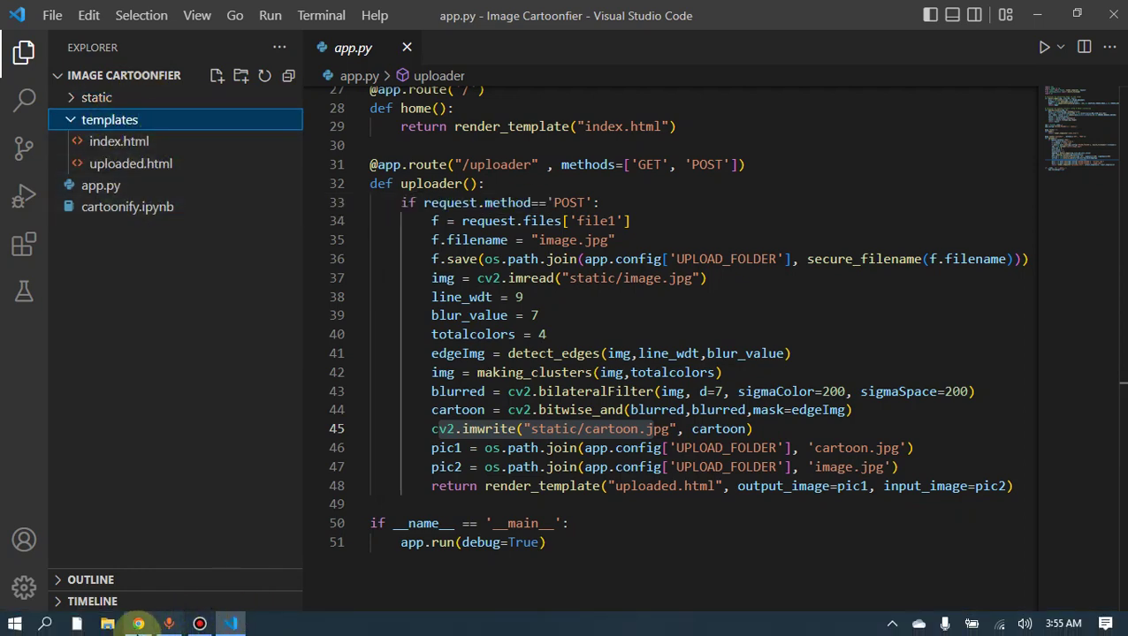
pyautogui.click(138, 624)
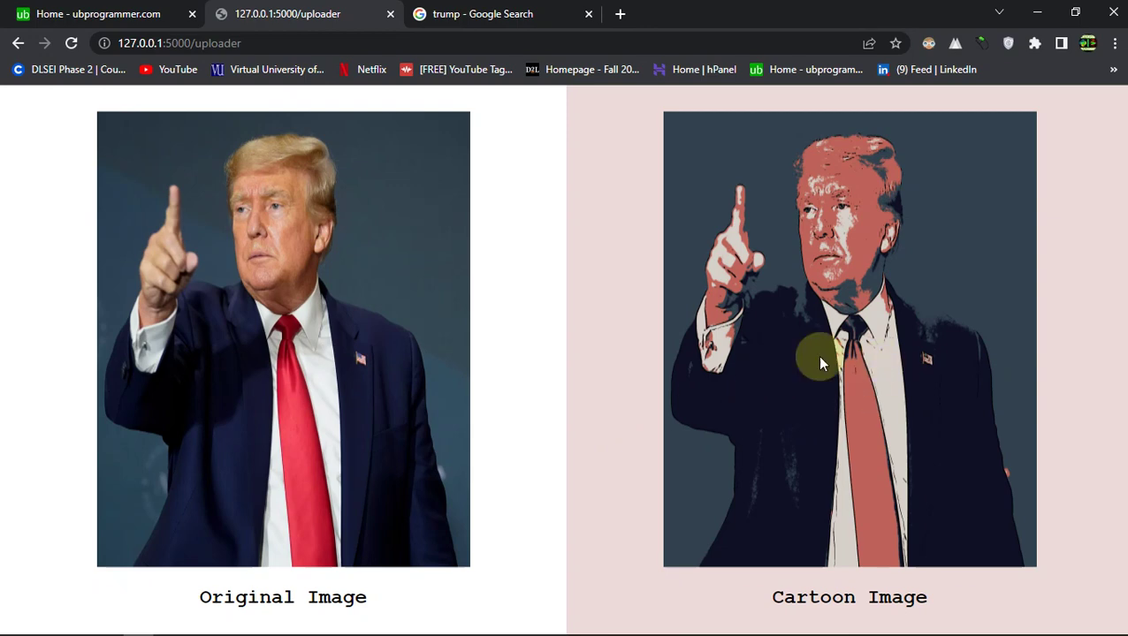
# - Switch to the Home - ubprogrammer.com tab and scroll briefly through its homepage
pyautogui.click(121, 7)
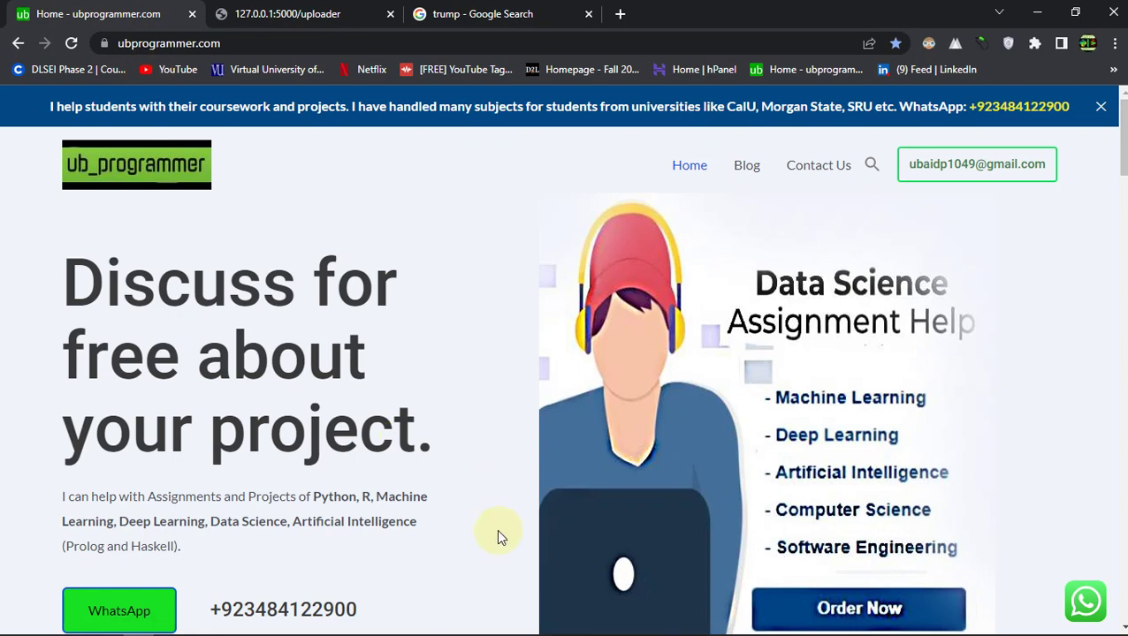
pyautogui.scroll(-1, 499, 536)
pyautogui.moveTo(398, 537); pyautogui.dragTo(150, 520)
pyautogui.scroll(1, 150, 520)
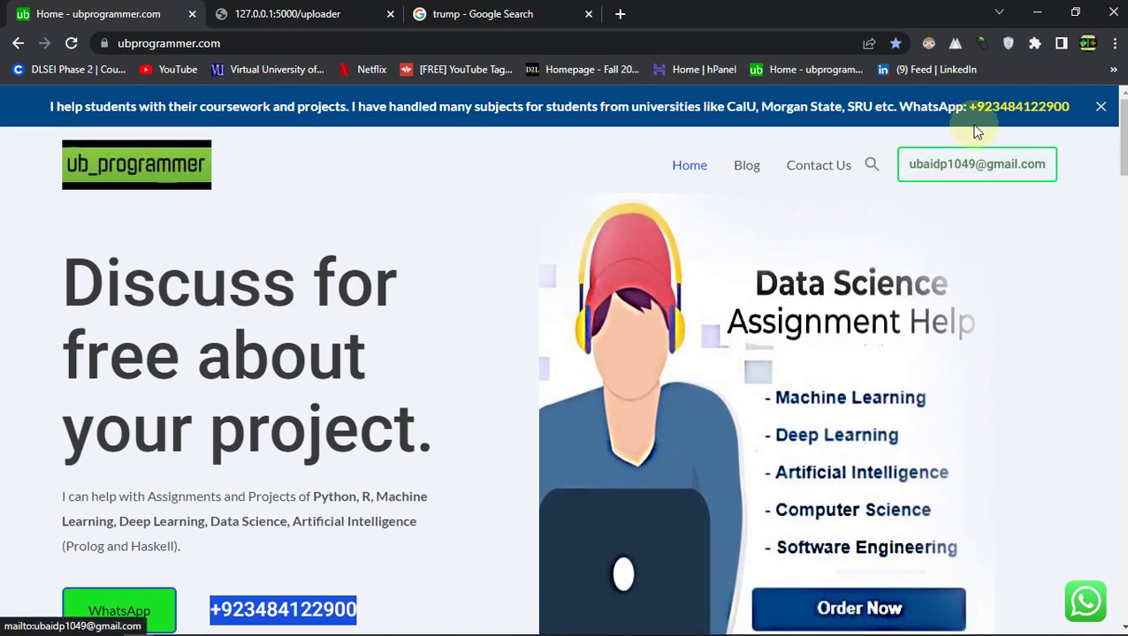